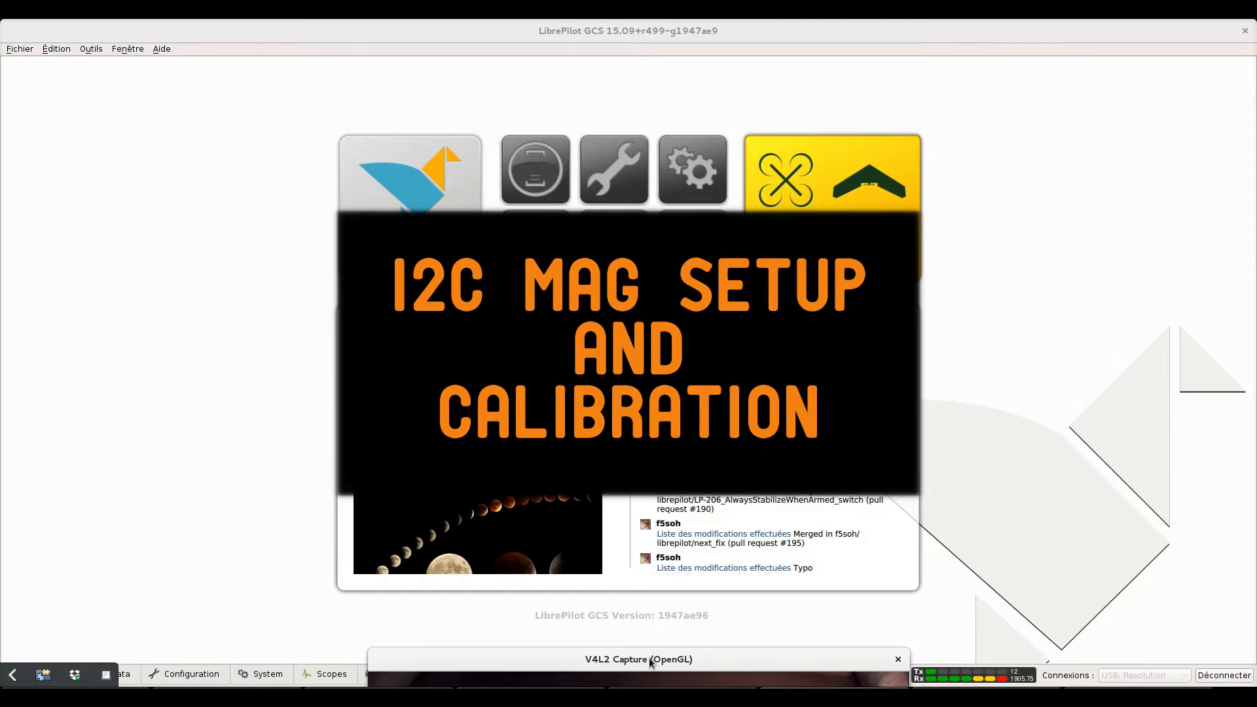
Bring the V4L2 Capture window into view to examine the connected board, and tuck it away again
{"action": "left_click_drag", "start_coordinate": [649, 658], "coordinate": [651, 368]}
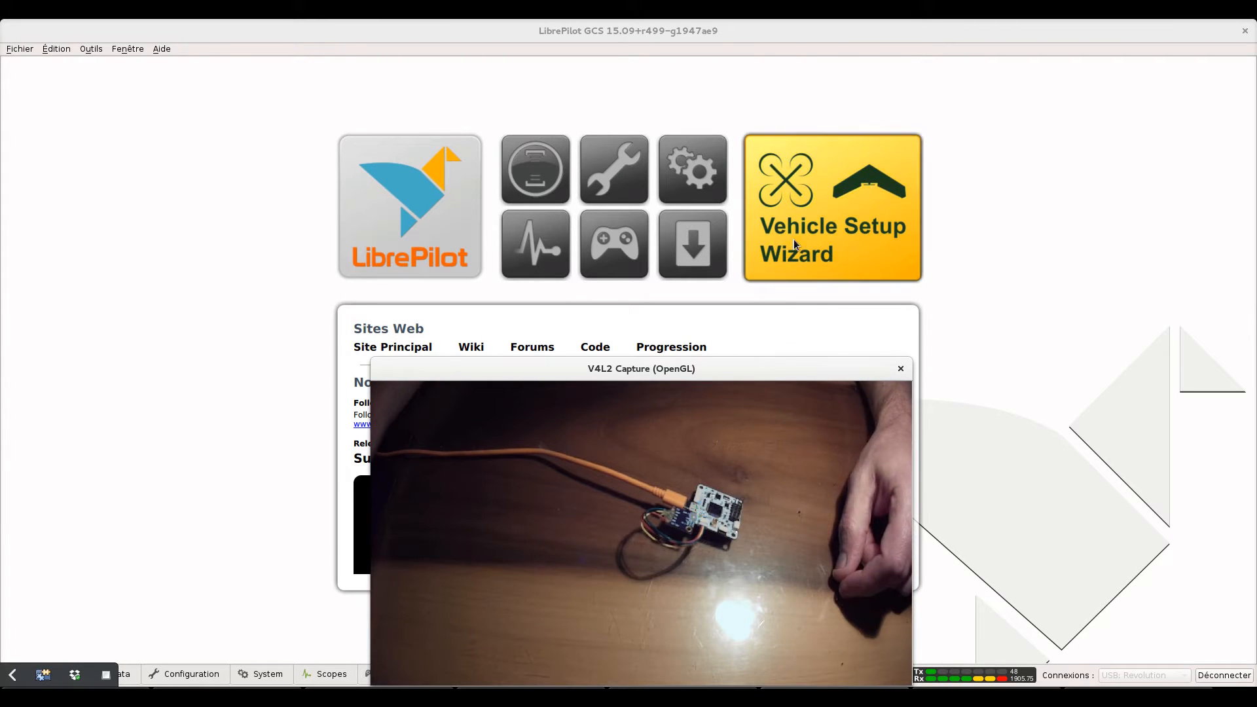
{"action": "left_click", "coordinate": [743, 312]}
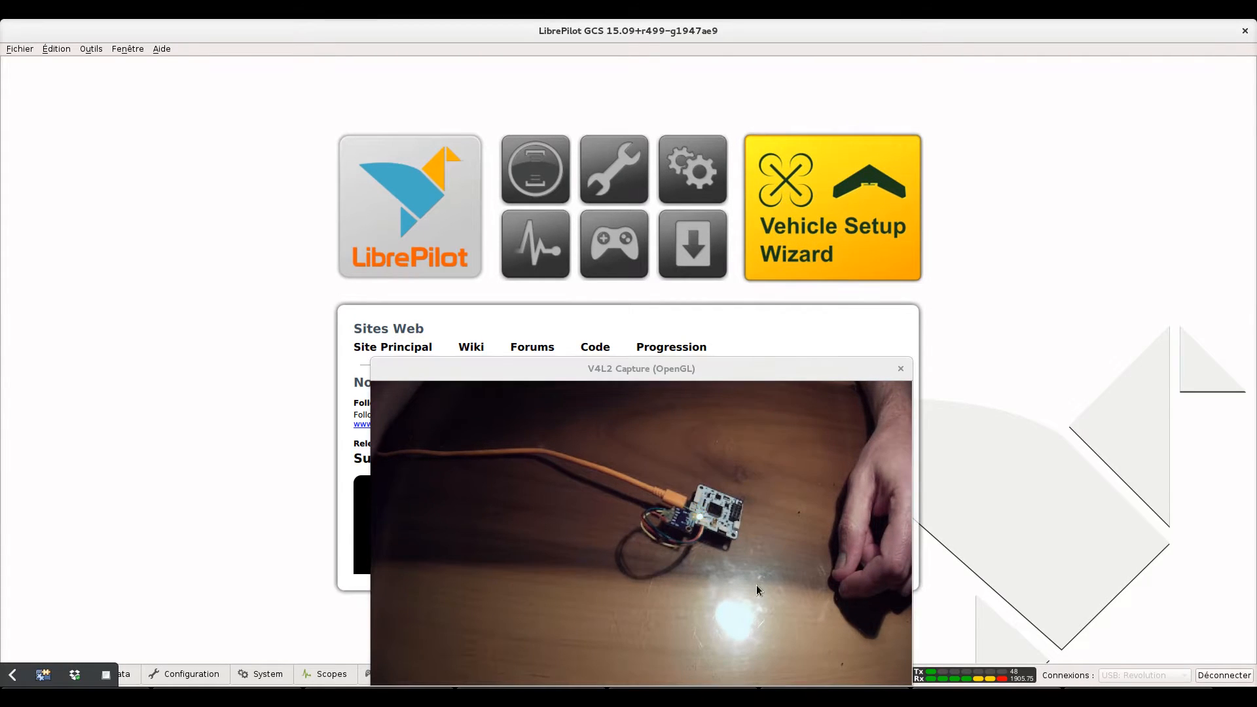
{"action": "left_click_drag", "start_coordinate": [734, 369], "coordinate": [740, 669]}
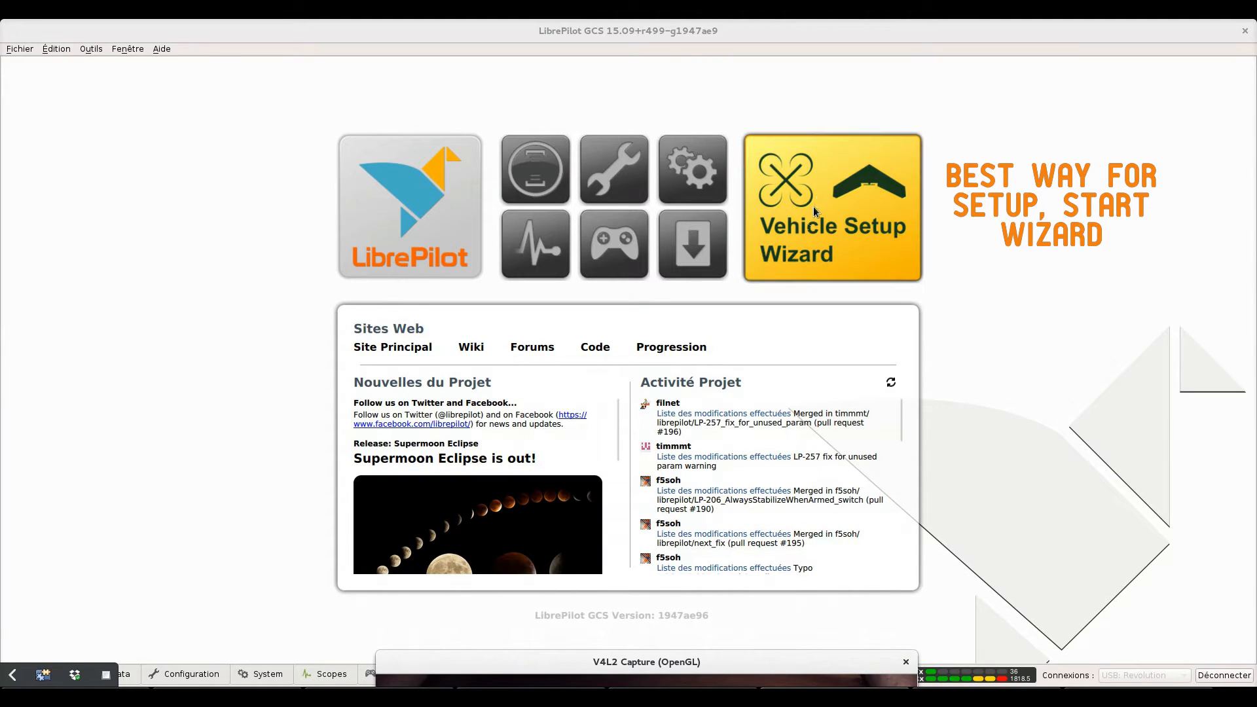
Start the Vehicle Setup Wizard, skip the firmware upgrade and accept the detected OpenPilot Revolution board
{"action": "left_click", "coordinate": [833, 224]}
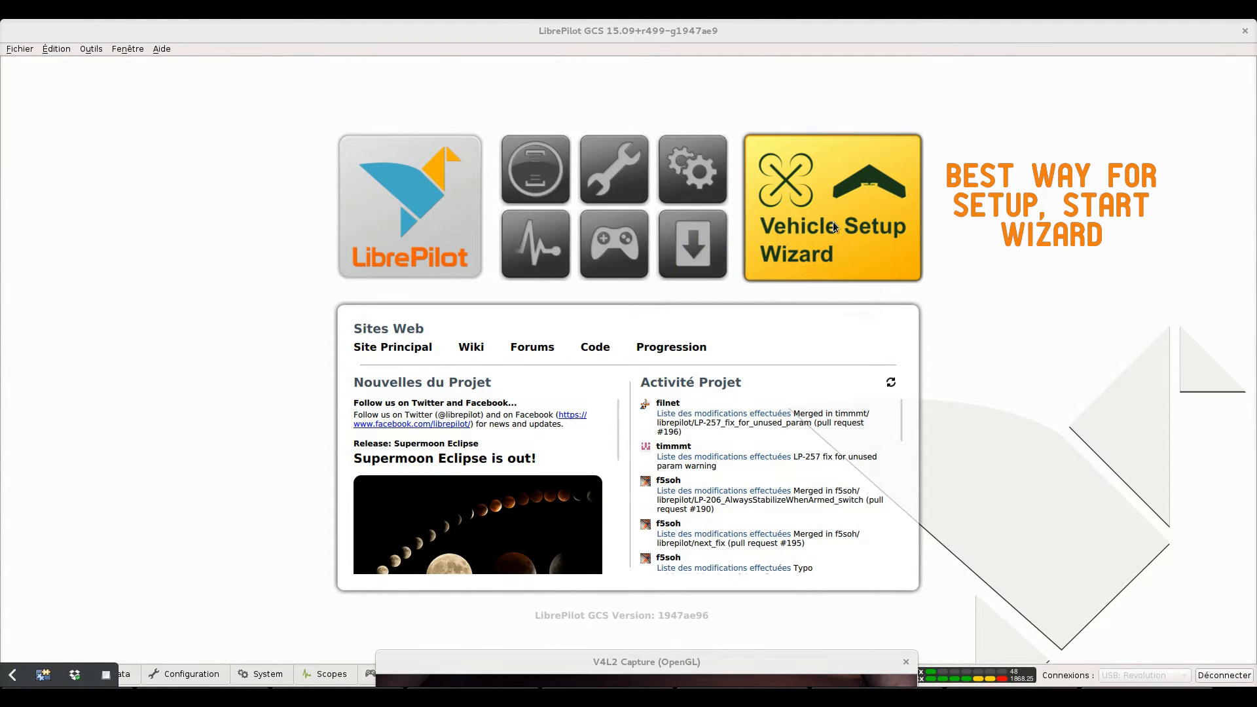
{"action": "left_click", "coordinate": [792, 510]}
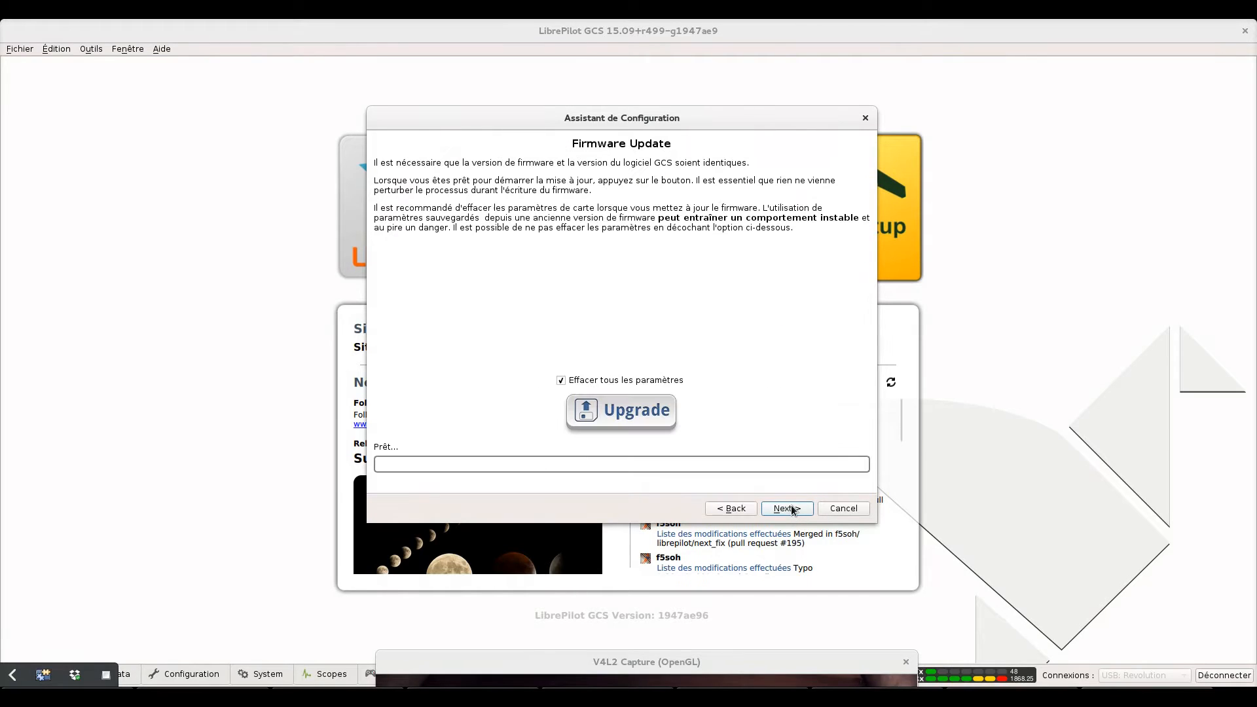
{"action": "left_click", "coordinate": [791, 510]}
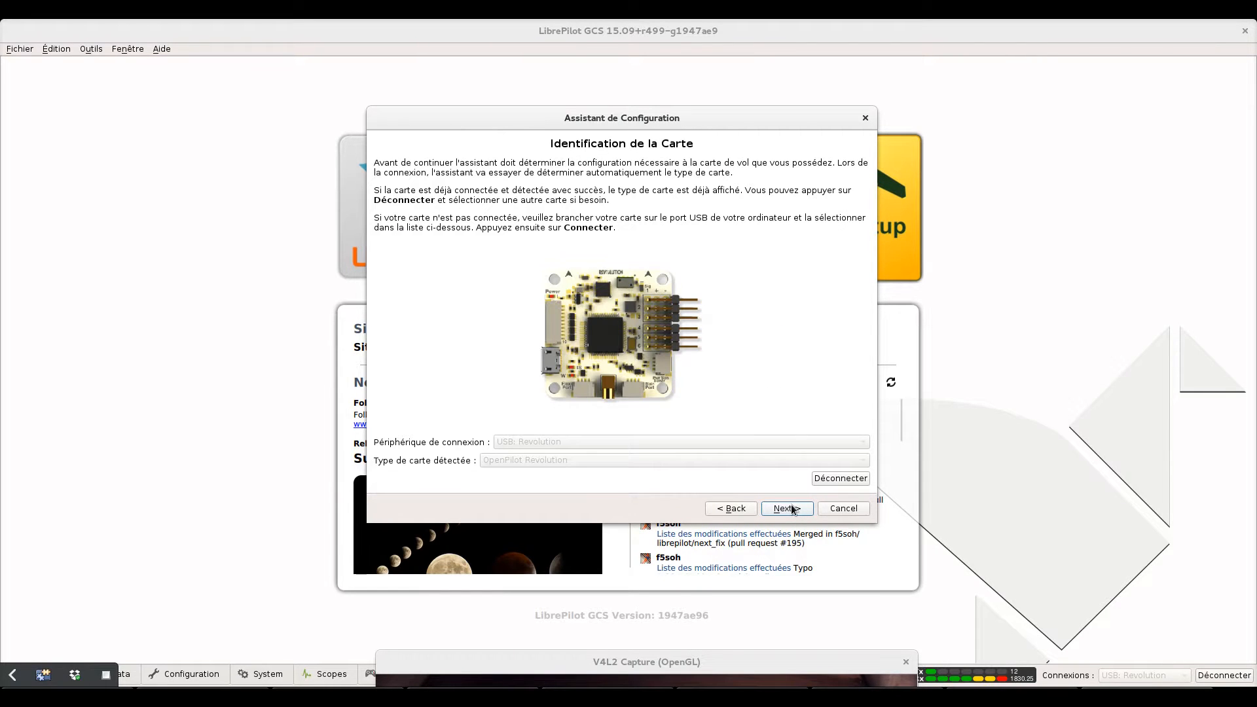
{"action": "left_click", "coordinate": [792, 510]}
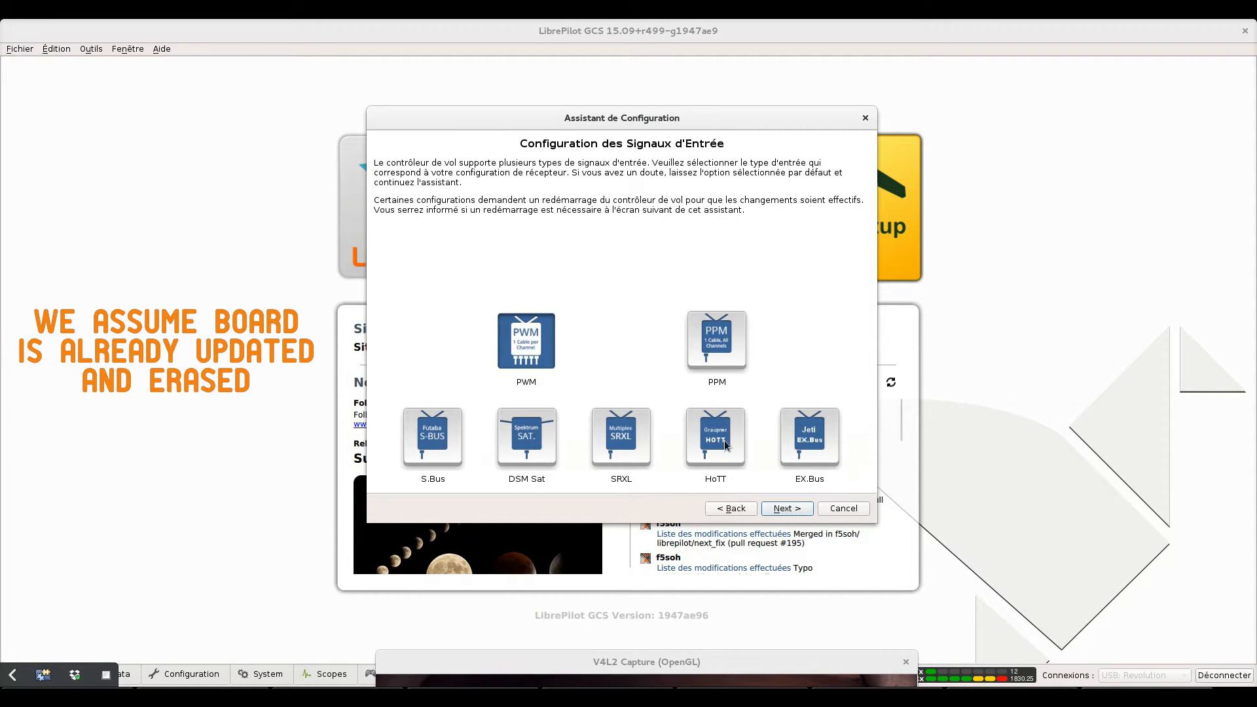
Accept PWM input, the Multirotor vehicle type, the Quadricoptère X frame and the synchronised ESC type in the wizard
{"action": "left_click", "coordinate": [789, 509]}
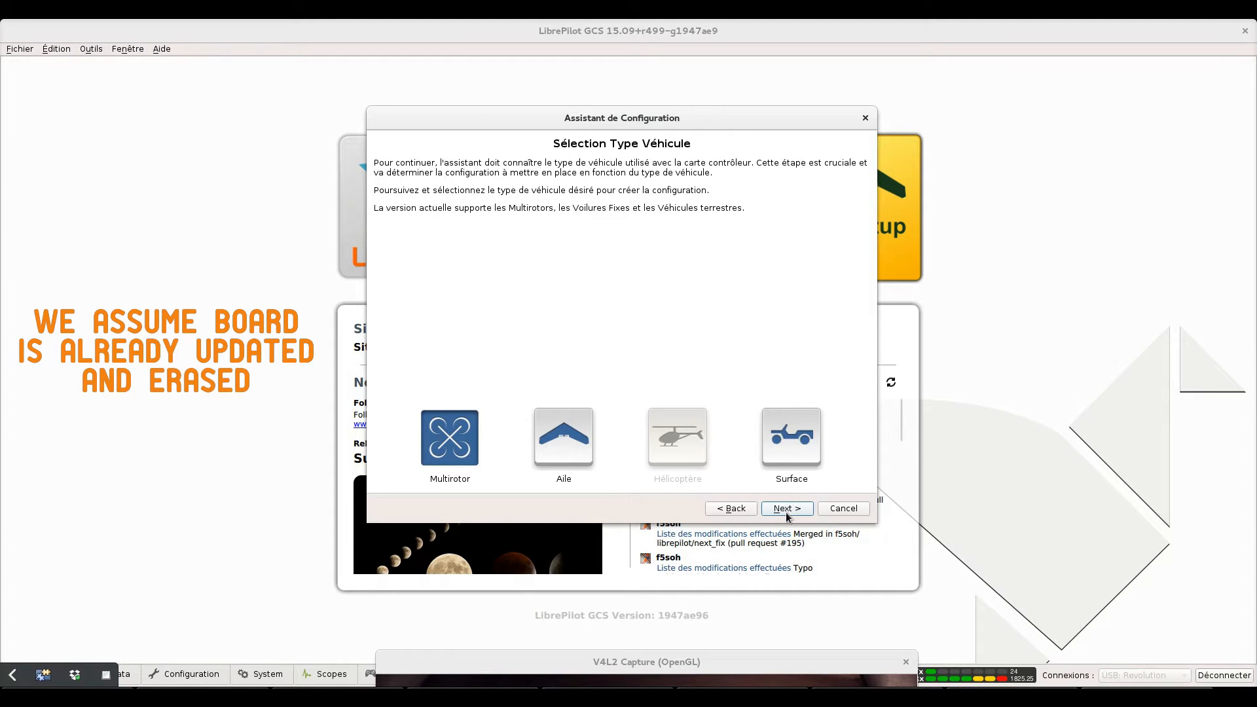
{"action": "left_click", "coordinate": [787, 509]}
{"action": "left_click", "coordinate": [789, 510]}
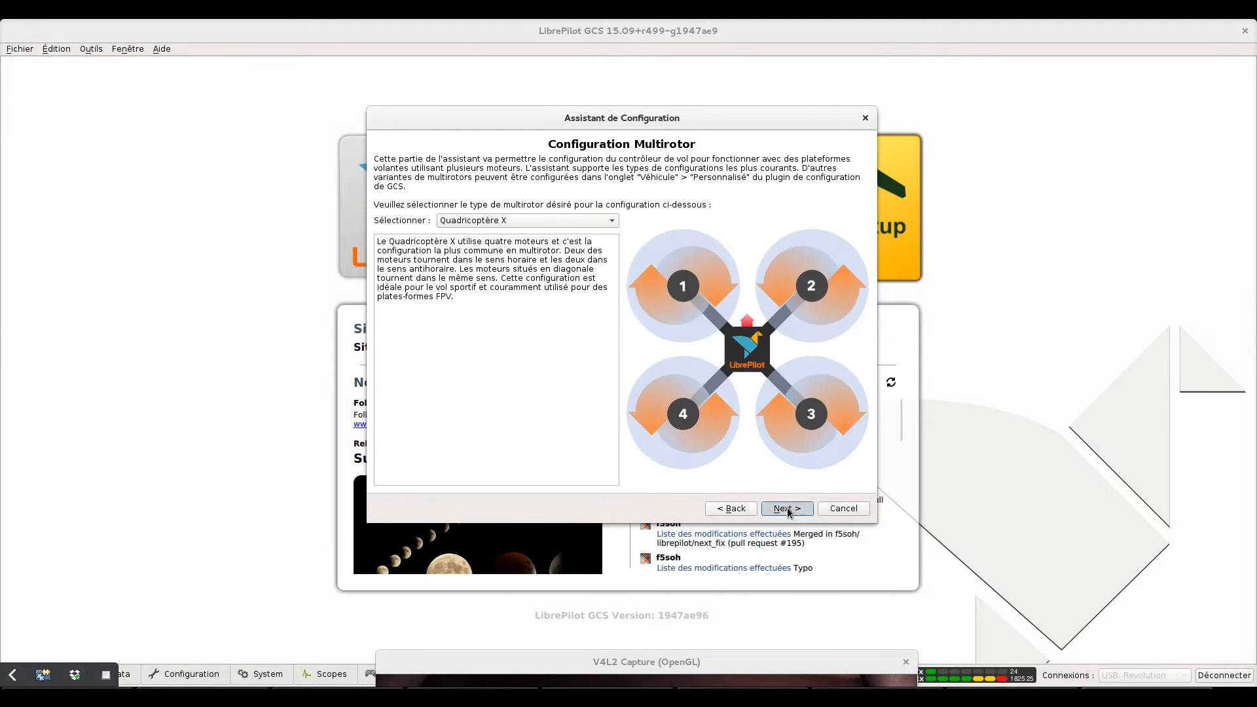
{"action": "left_click", "coordinate": [788, 509]}
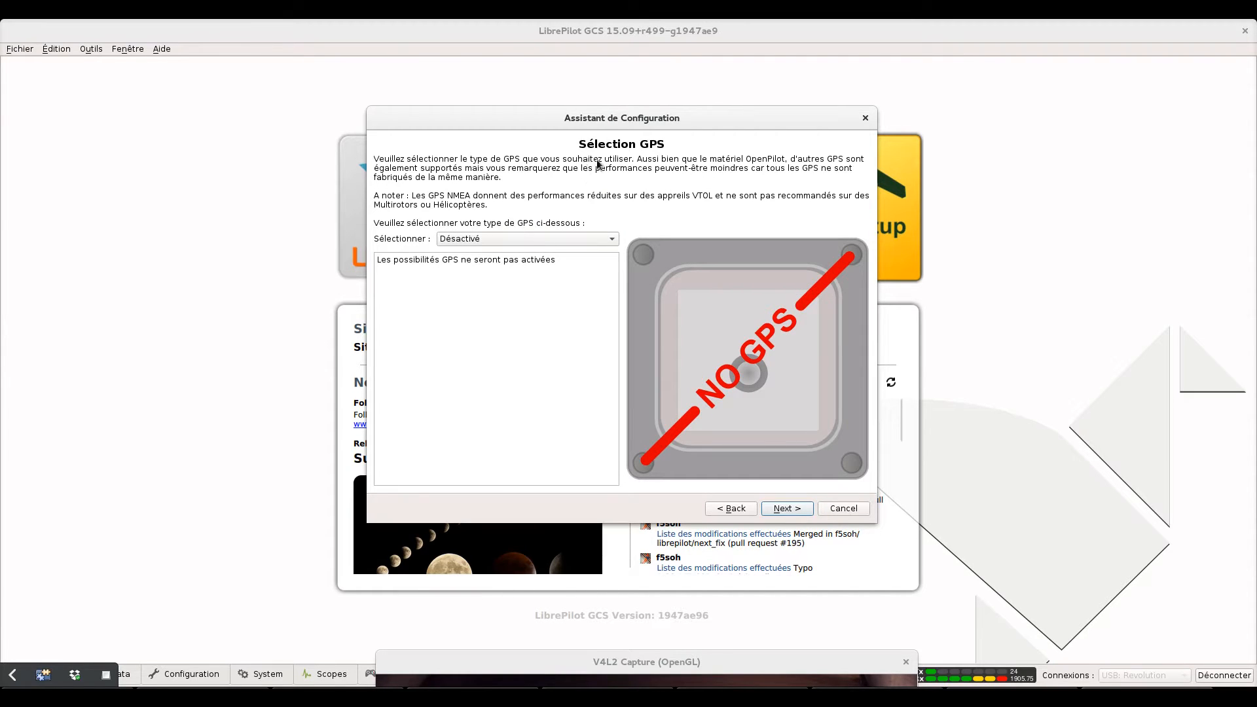
Choose "U-Blox Based + Magnetometer" as the GPS type and continue to the configuration summary
{"action": "left_click", "coordinate": [595, 238]}
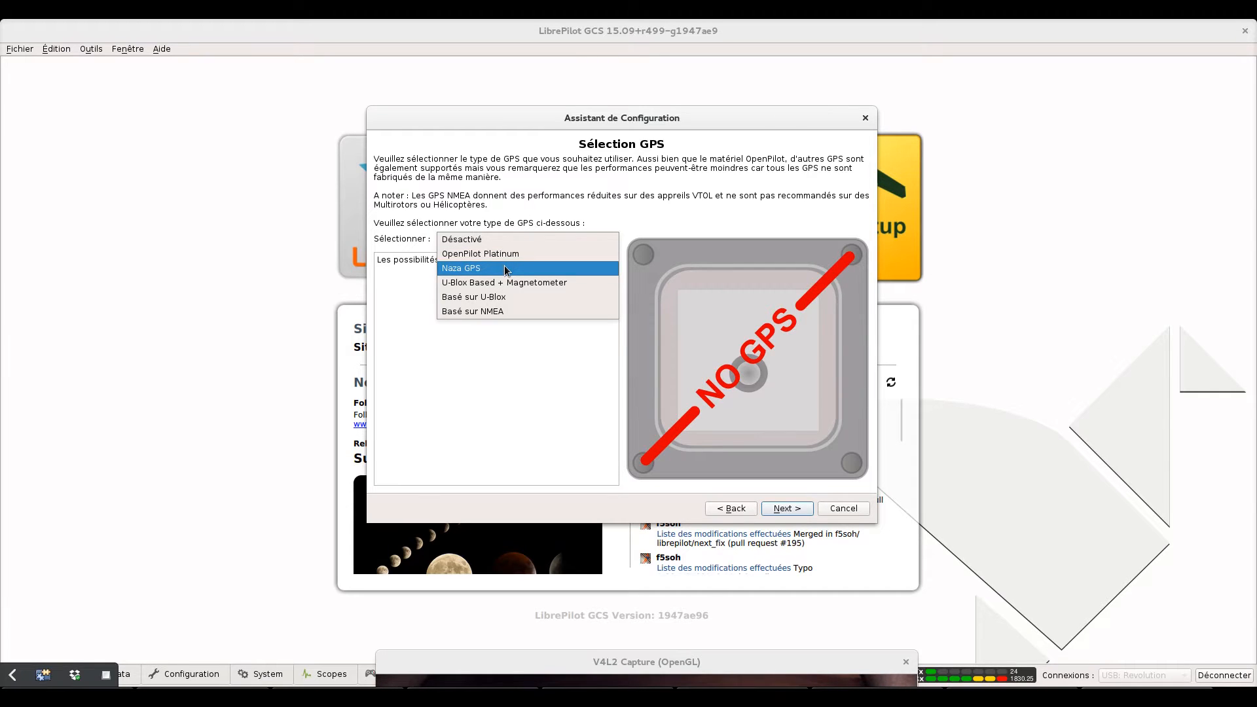
{"action": "left_click", "coordinate": [573, 286]}
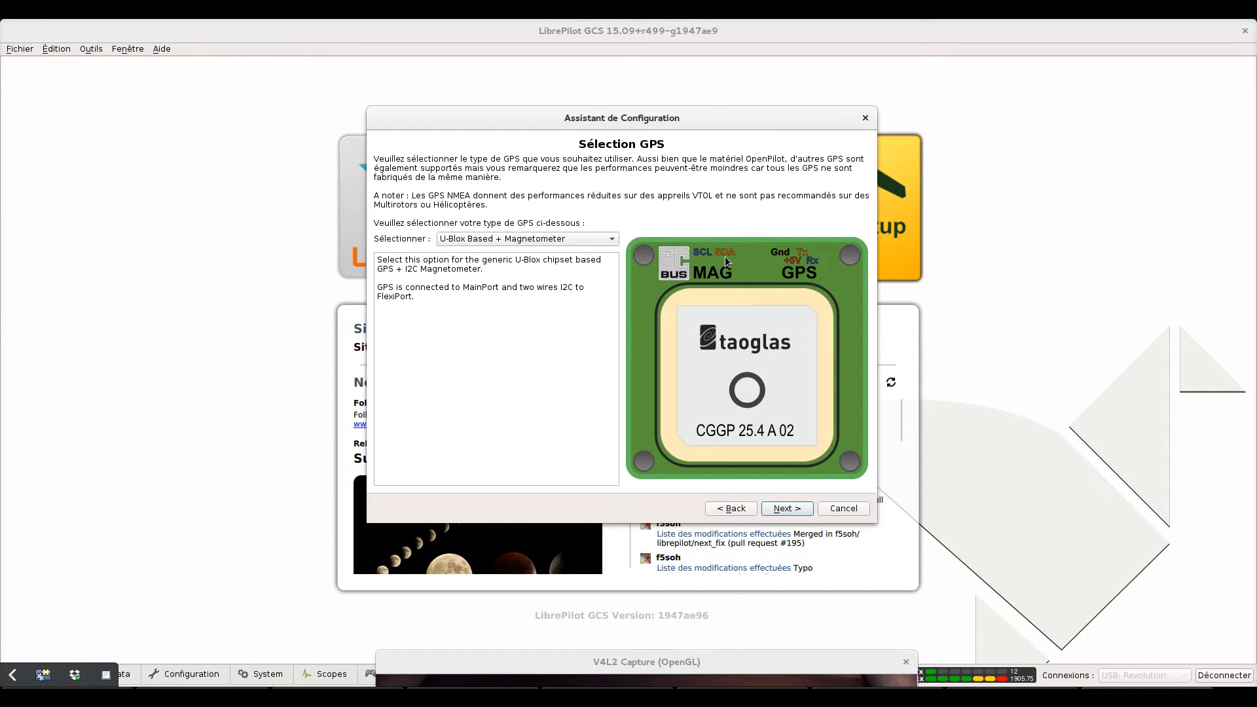
{"action": "left_click", "coordinate": [786, 508]}
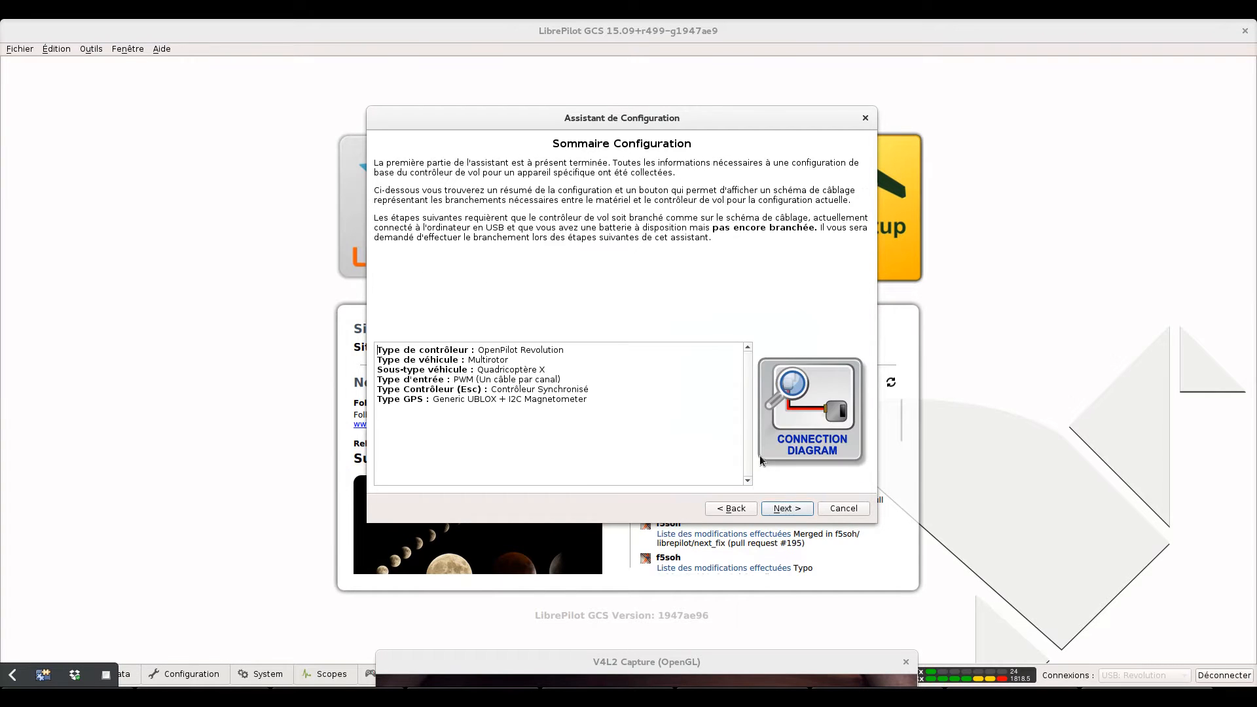
Enlarge the connection diagram to examine the GPS and magnetometer wiring to the board, and close it
{"action": "left_click", "coordinate": [792, 415]}
{"action": "left_click_drag", "start_coordinate": [881, 464], "coordinate": [1005, 610]}
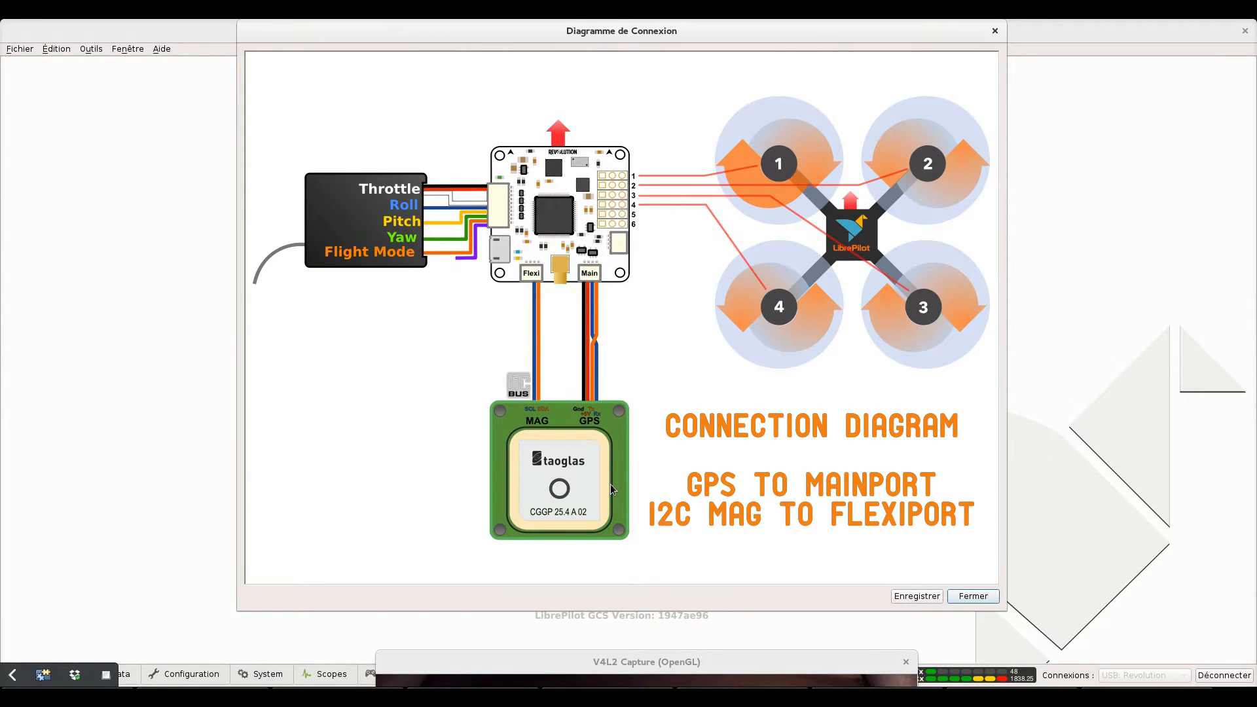
{"action": "left_click", "coordinate": [974, 597]}
Advance through the remaining wizard pages, save the configuration to the board and finish the wizard
{"action": "left_click", "coordinate": [782, 509]}
{"action": "left_click", "coordinate": [781, 509]}
{"action": "left_click", "coordinate": [781, 510]}
{"action": "left_click", "coordinate": [782, 509]}
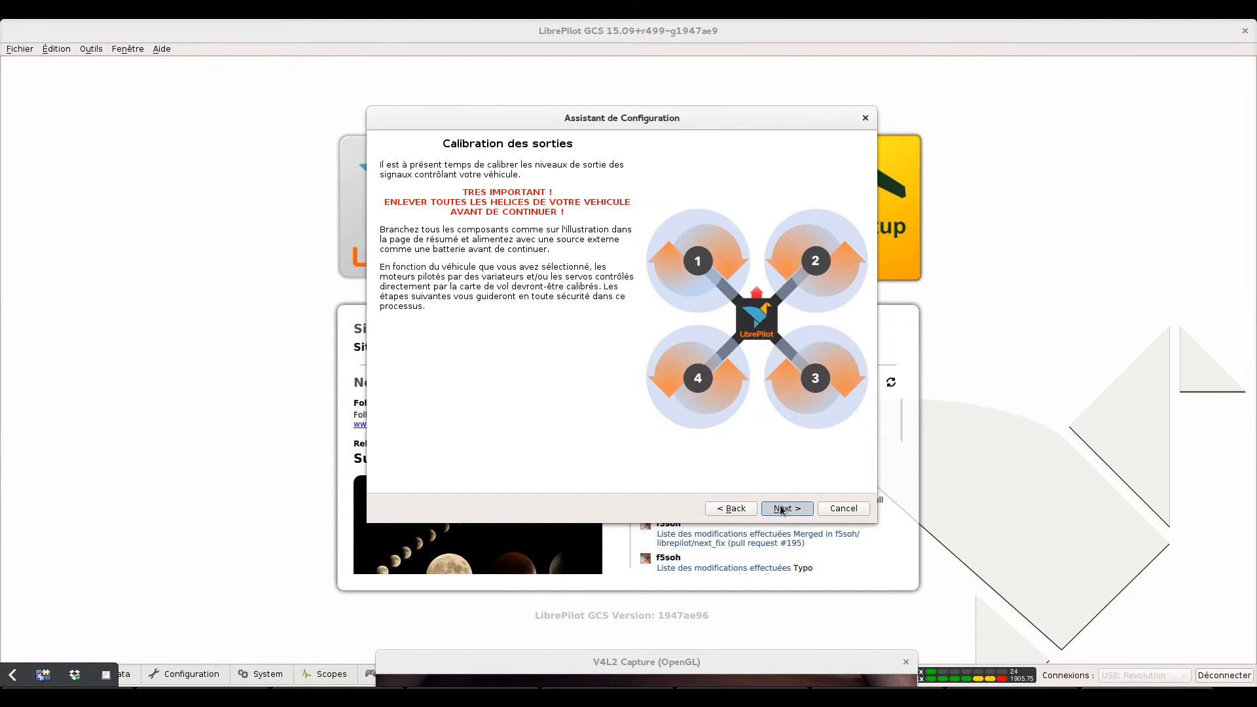
{"action": "left_click", "coordinate": [781, 509]}
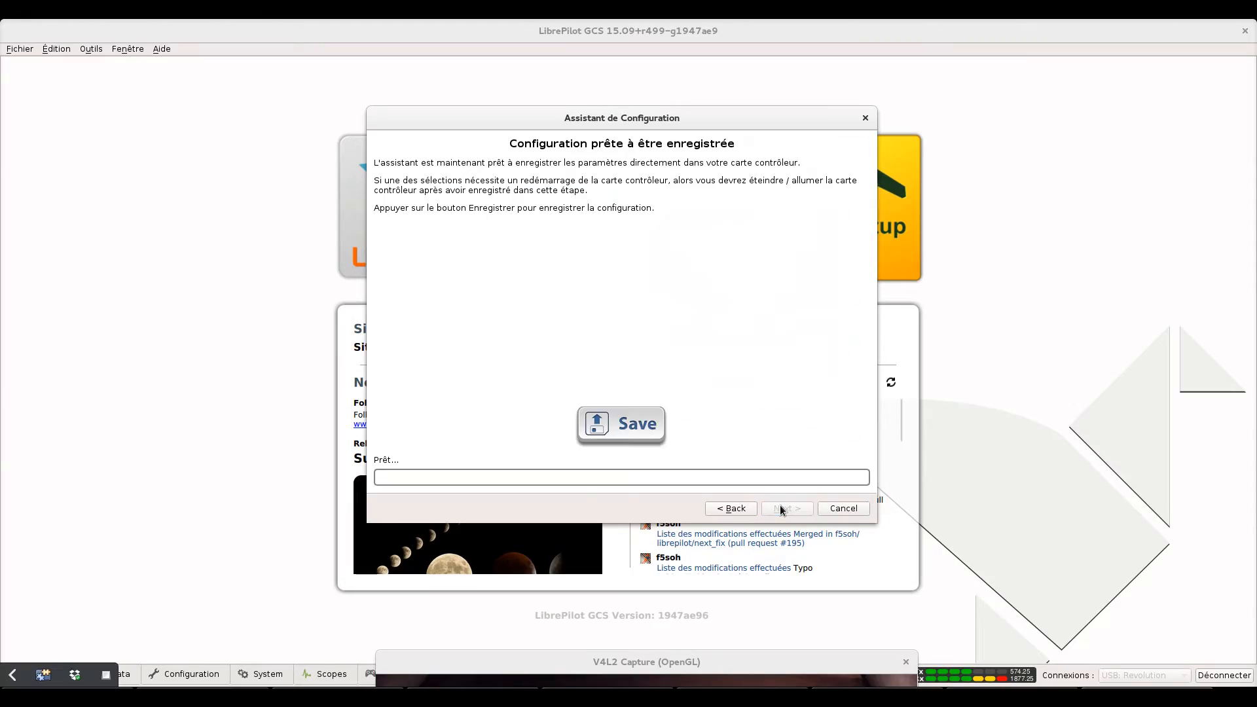
{"action": "left_click", "coordinate": [634, 432]}
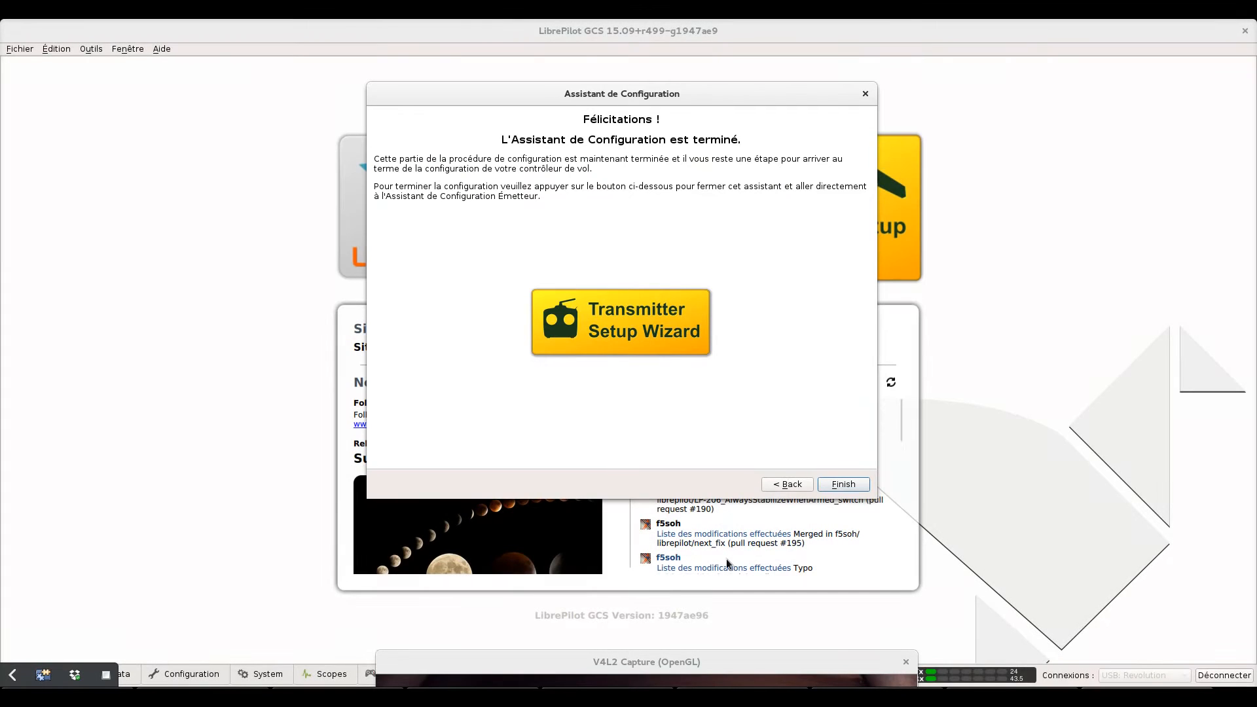
{"action": "left_click", "coordinate": [839, 486]}
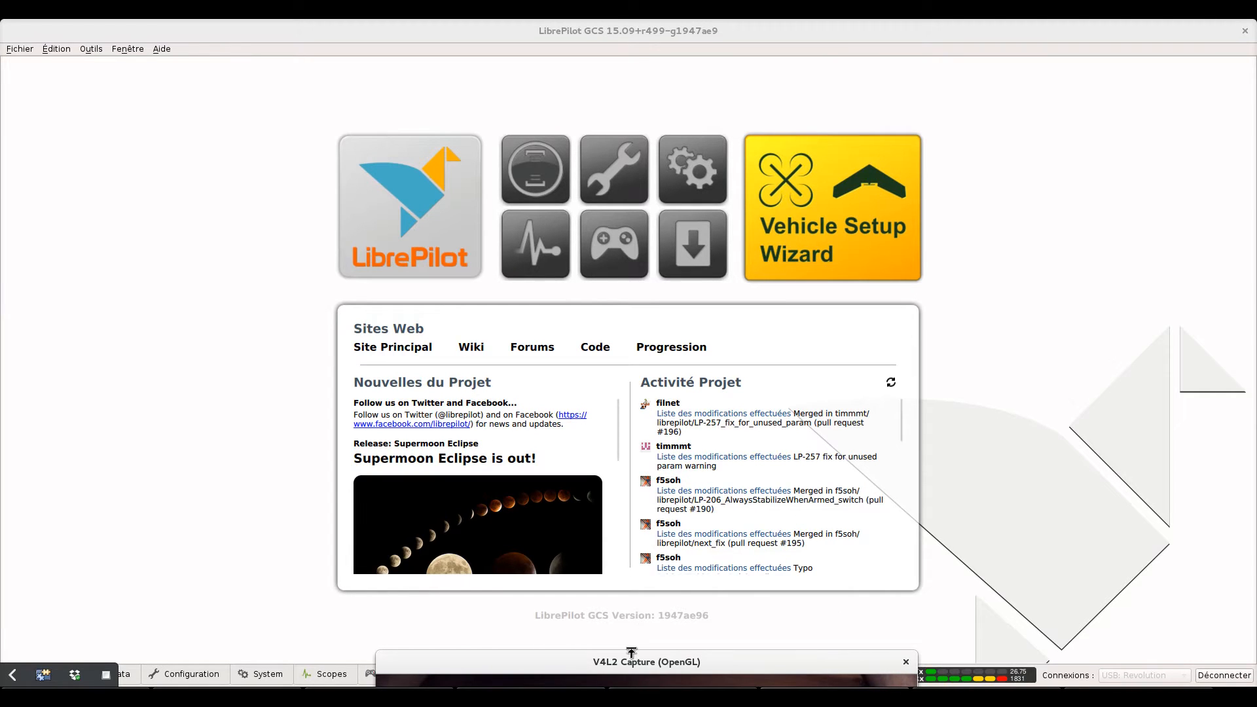
Show the flight data and place the V4L2 Capture window over the map's lower part, clear of the System Health display
{"action": "left_click_drag", "start_coordinate": [638, 662], "coordinate": [644, 387]}
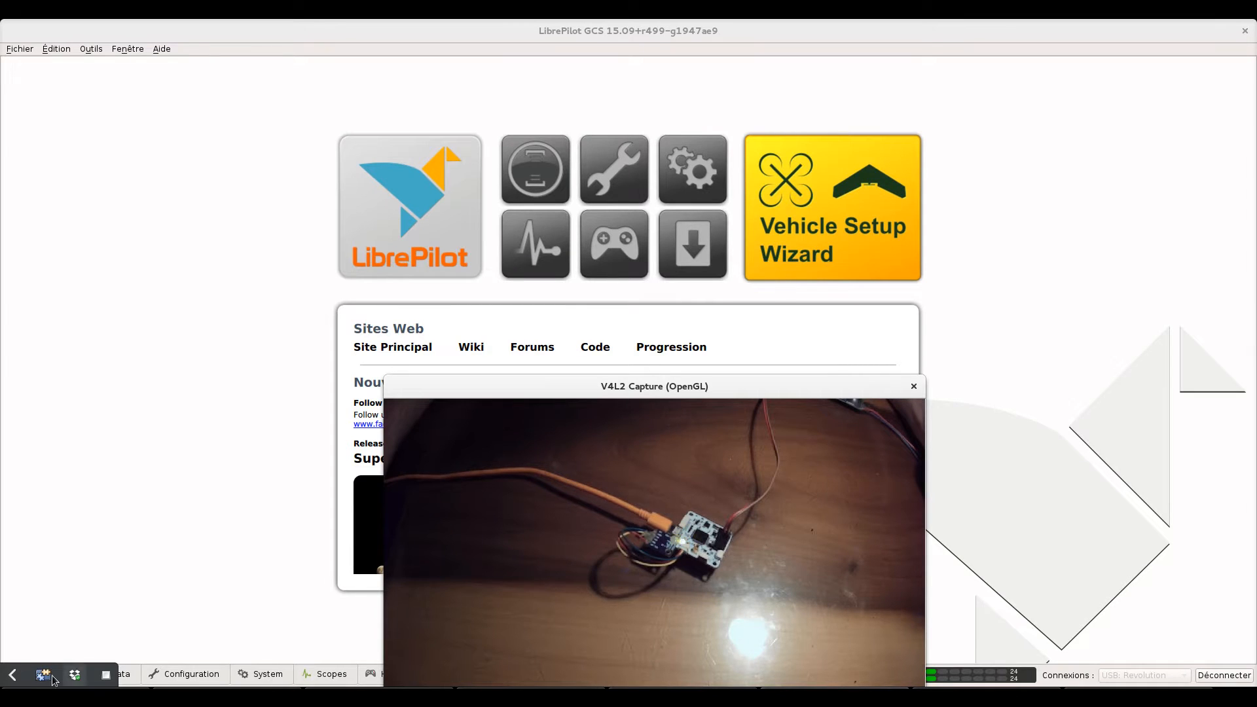
{"action": "left_click", "coordinate": [12, 675]}
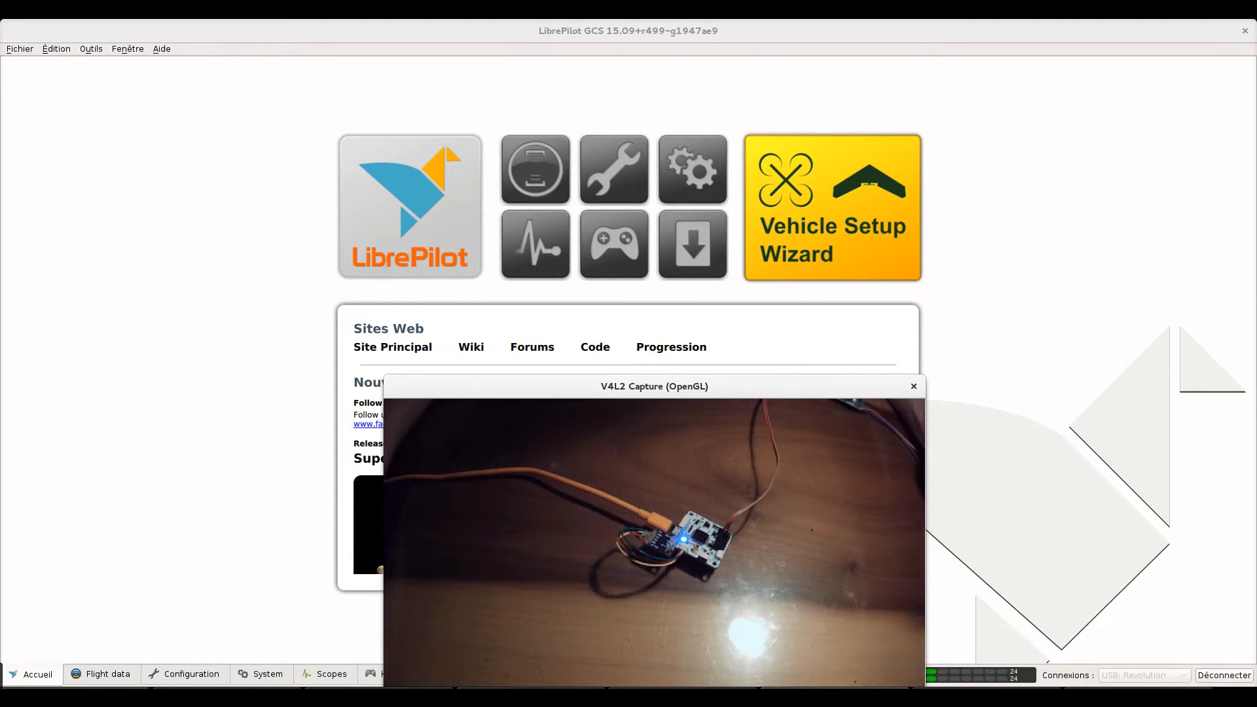
{"action": "left_click", "coordinate": [107, 674]}
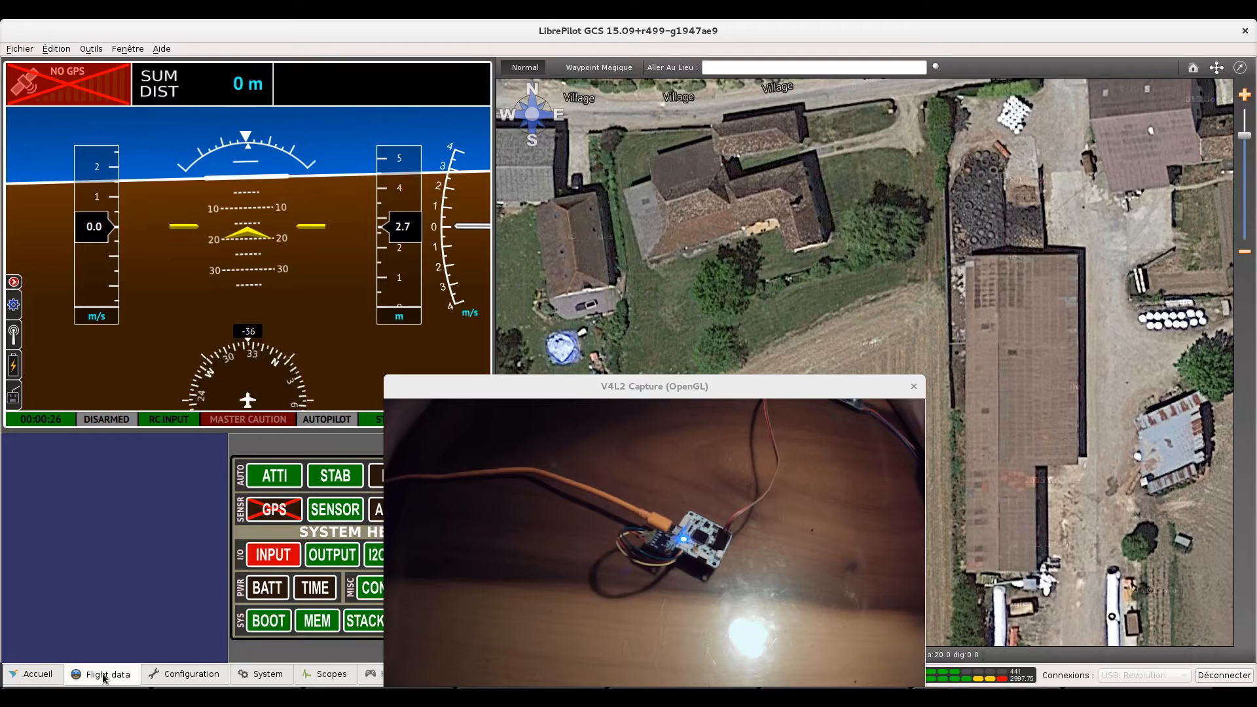
{"action": "left_click_drag", "start_coordinate": [579, 386], "coordinate": [705, 386]}
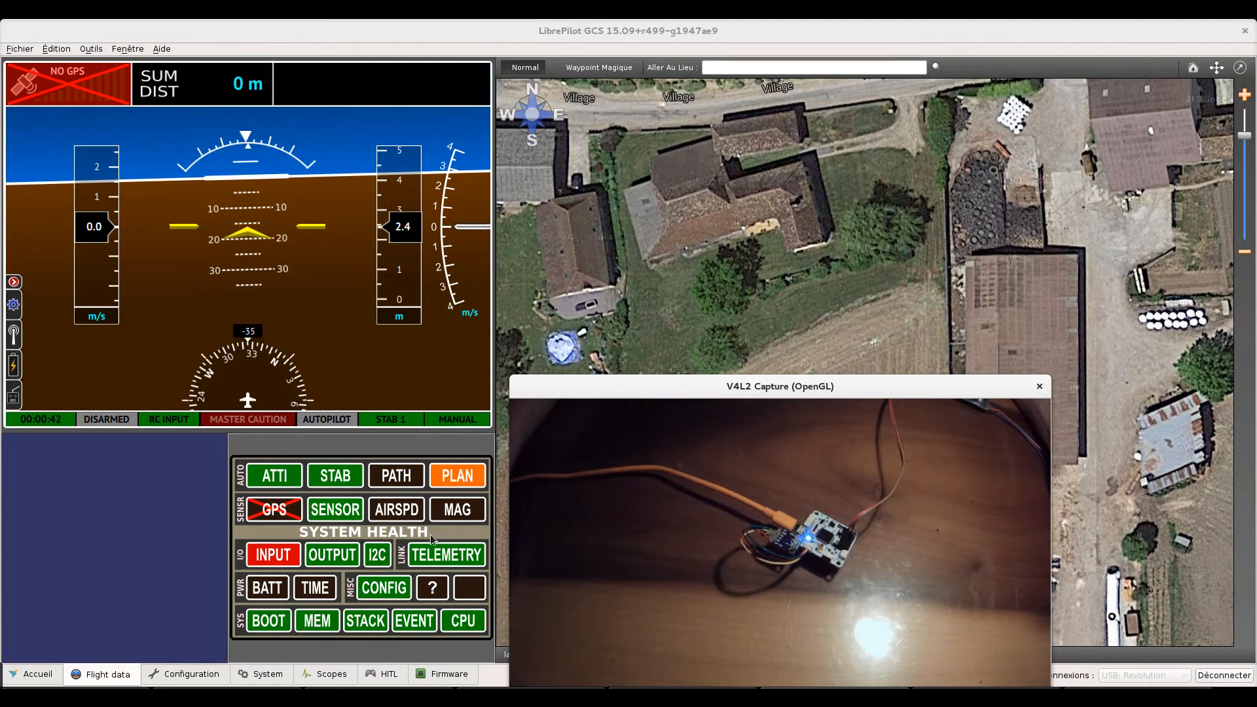
{"action": "left_click_drag", "start_coordinate": [728, 386], "coordinate": [715, 453]}
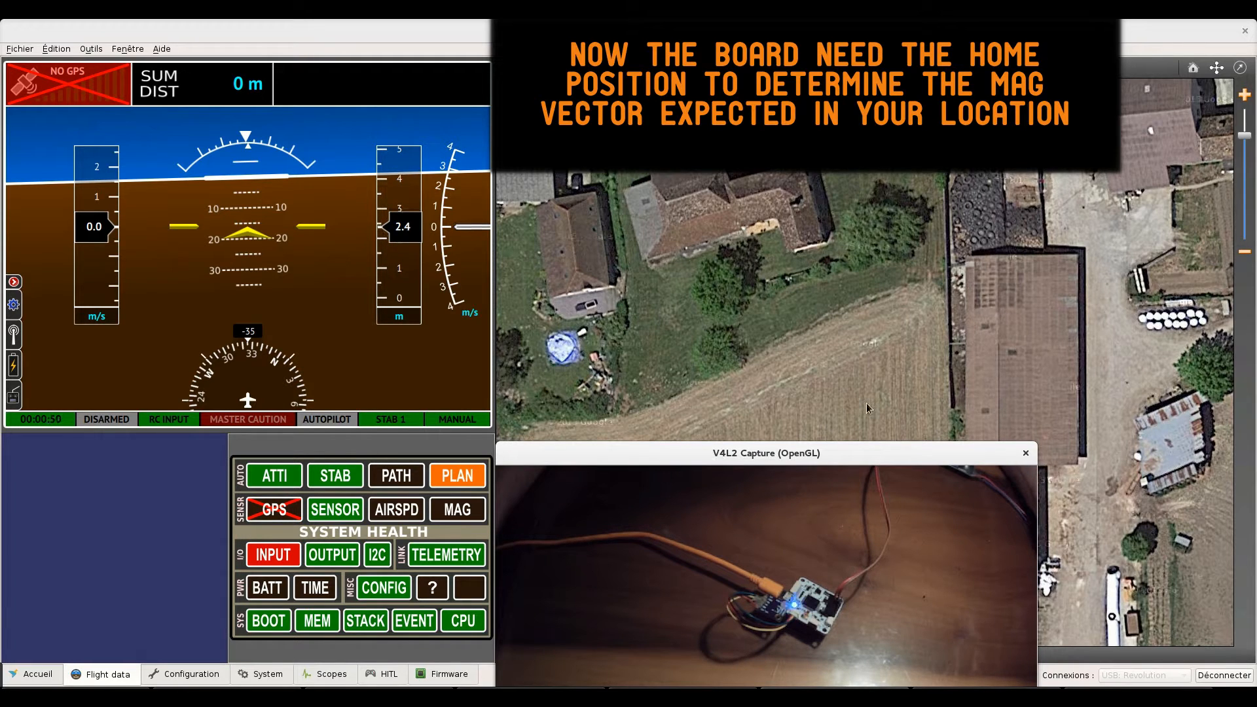
Set the home location on the map beside the field south of the farmhouse, with an altitude of 170 m
{"action": "right_click", "coordinate": [775, 322]}
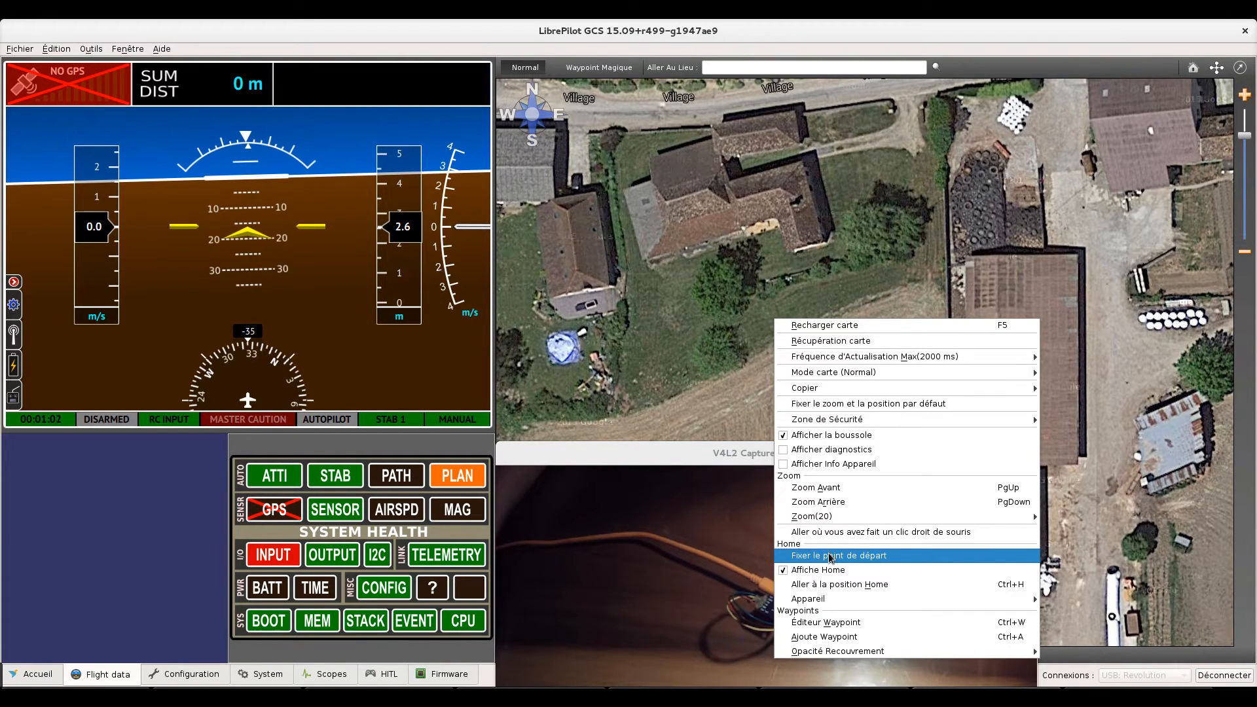
{"action": "left_click", "coordinate": [830, 556]}
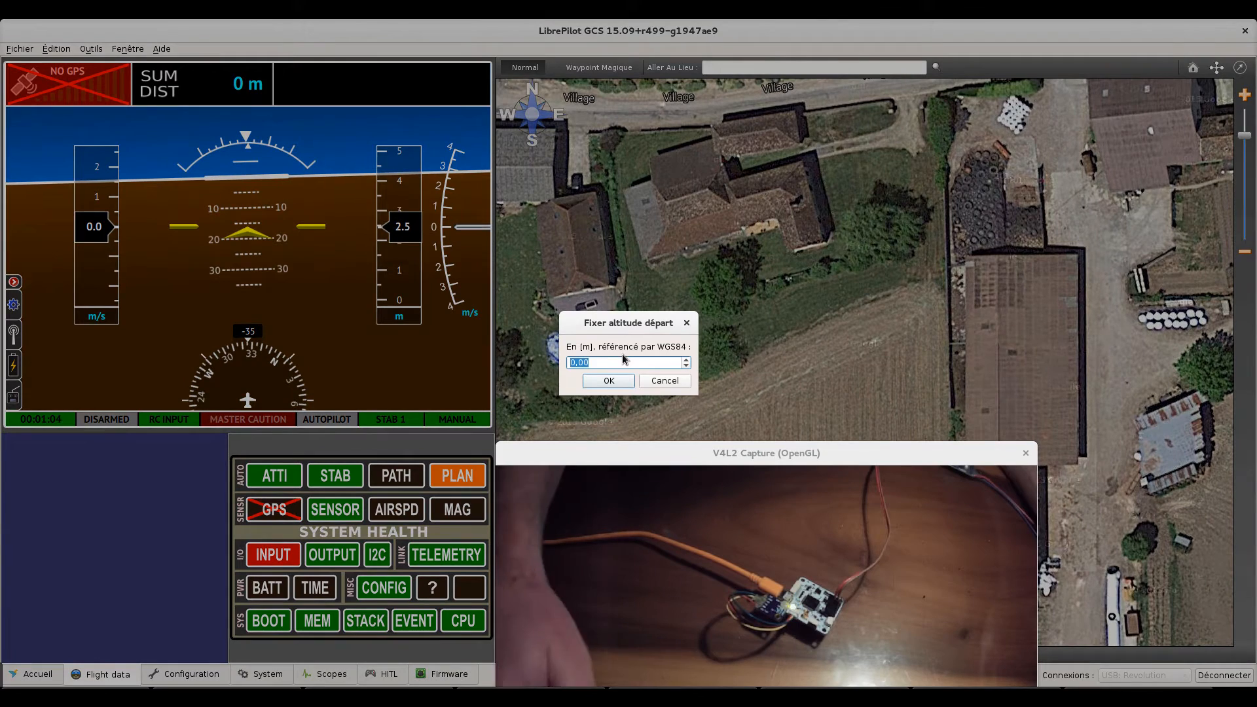
{"action": "type", "text": "170"}
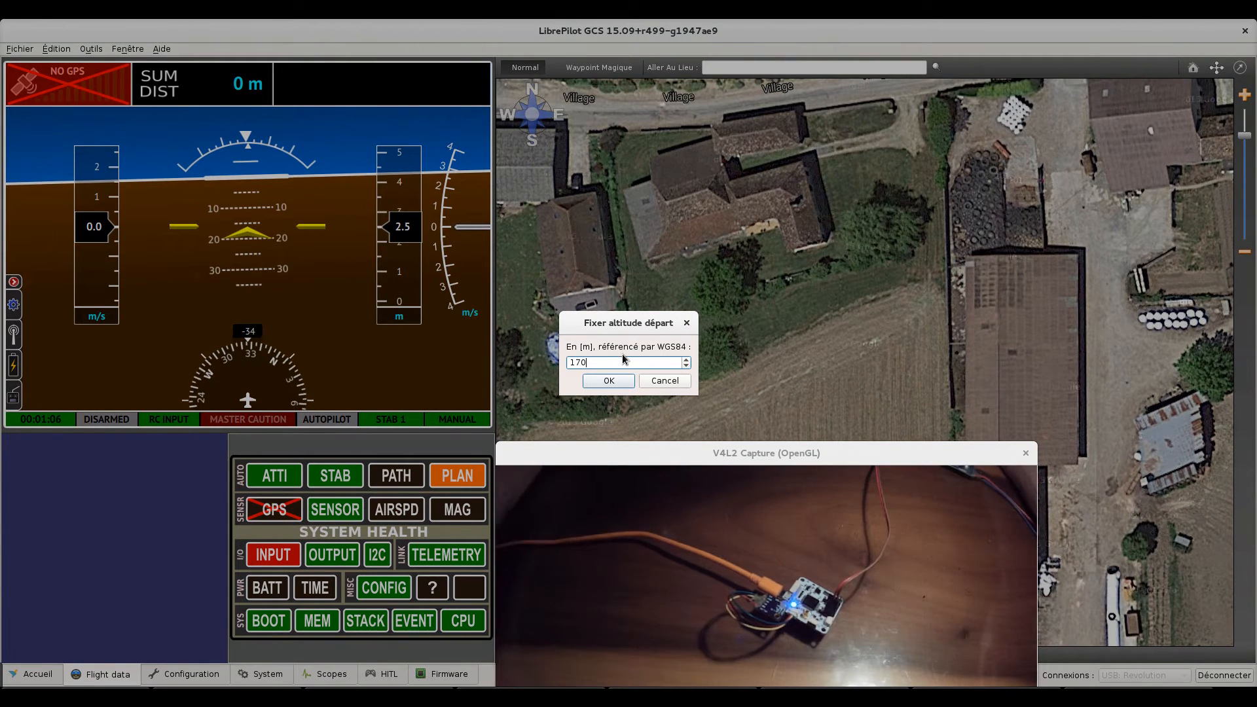
{"action": "left_click", "coordinate": [609, 381]}
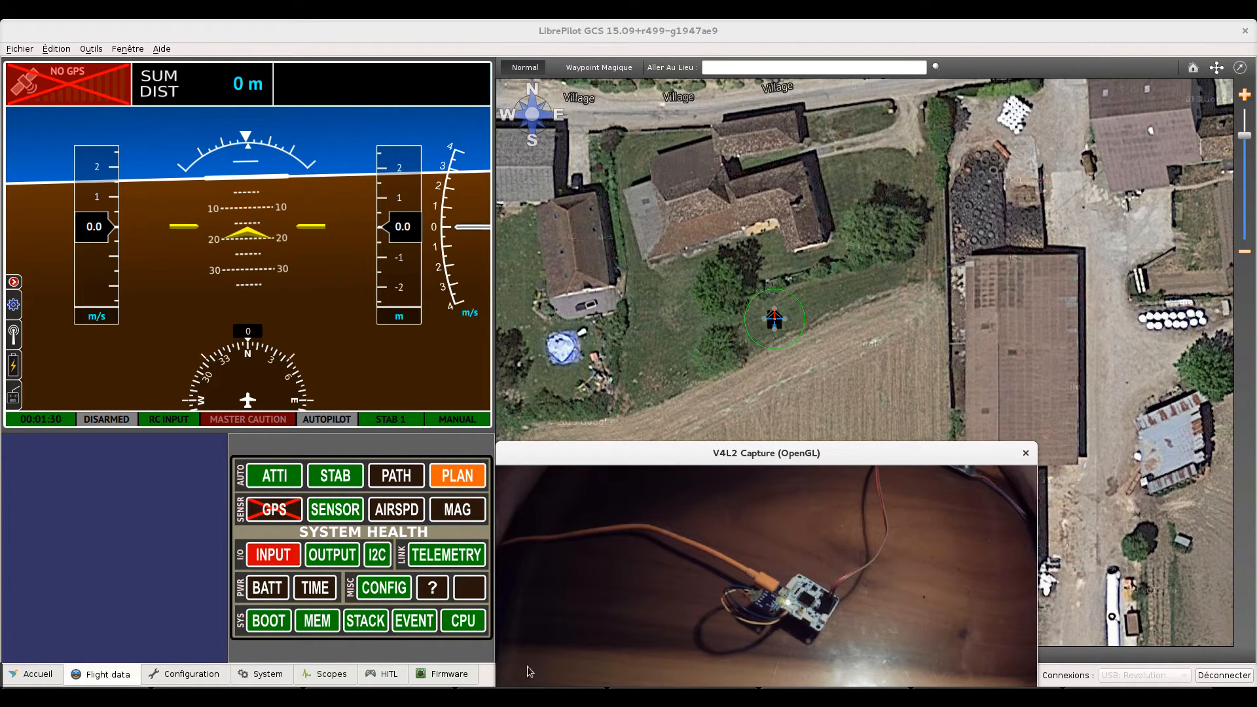
Check the Flexi Port and Main Port assignments in the hardware configuration, and the magnetometer settings and alarms
{"action": "left_click", "coordinate": [190, 676]}
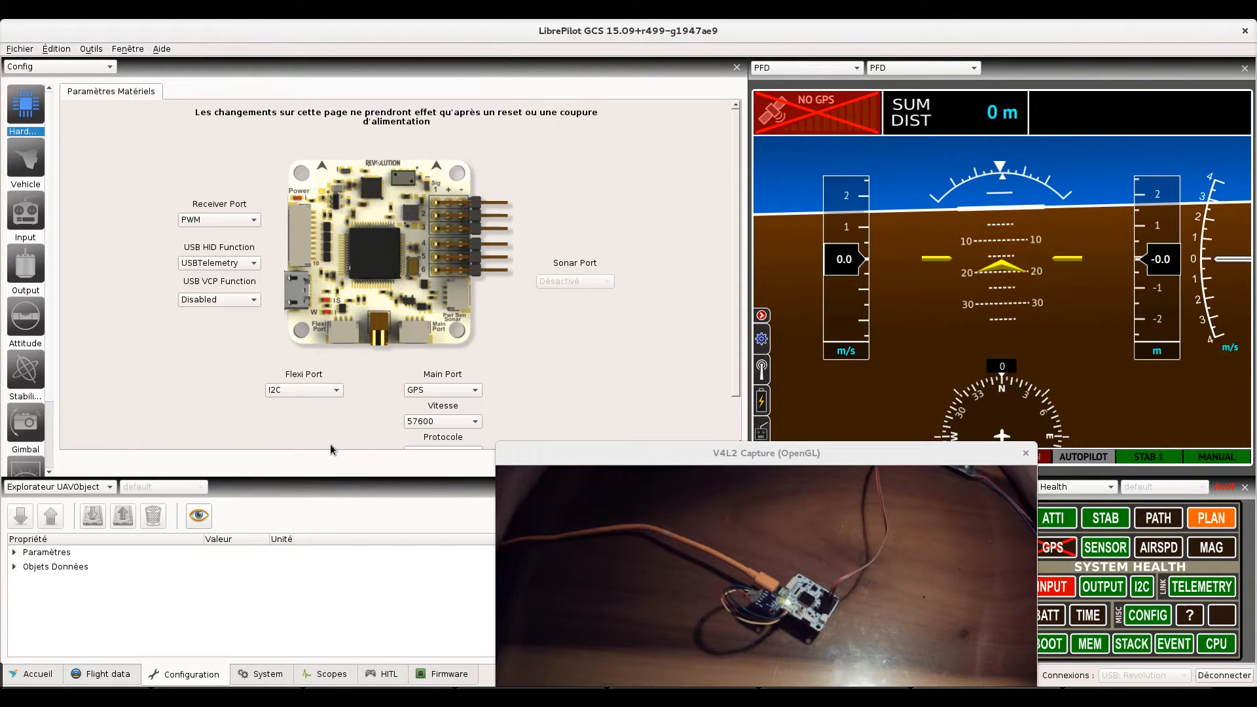
{"action": "scroll", "coordinate": [574, 366], "scroll_direction": "down", "scroll_amount": 2}
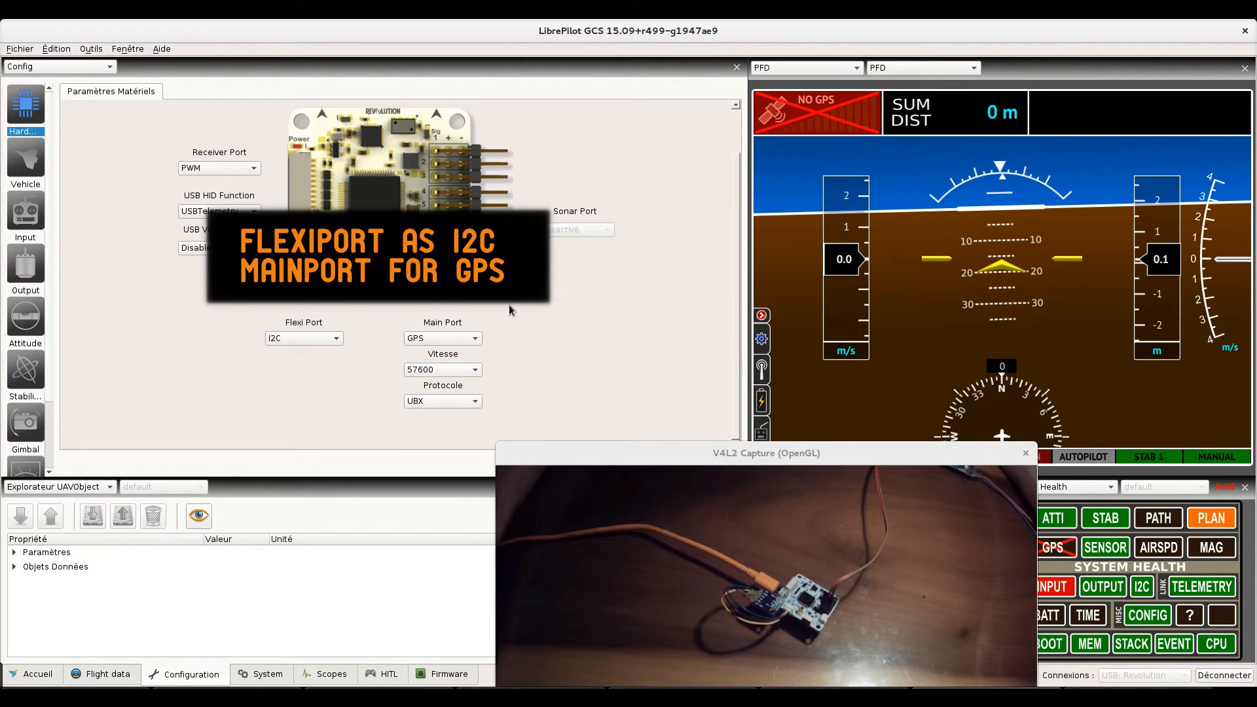
{"action": "left_click", "coordinate": [24, 318]}
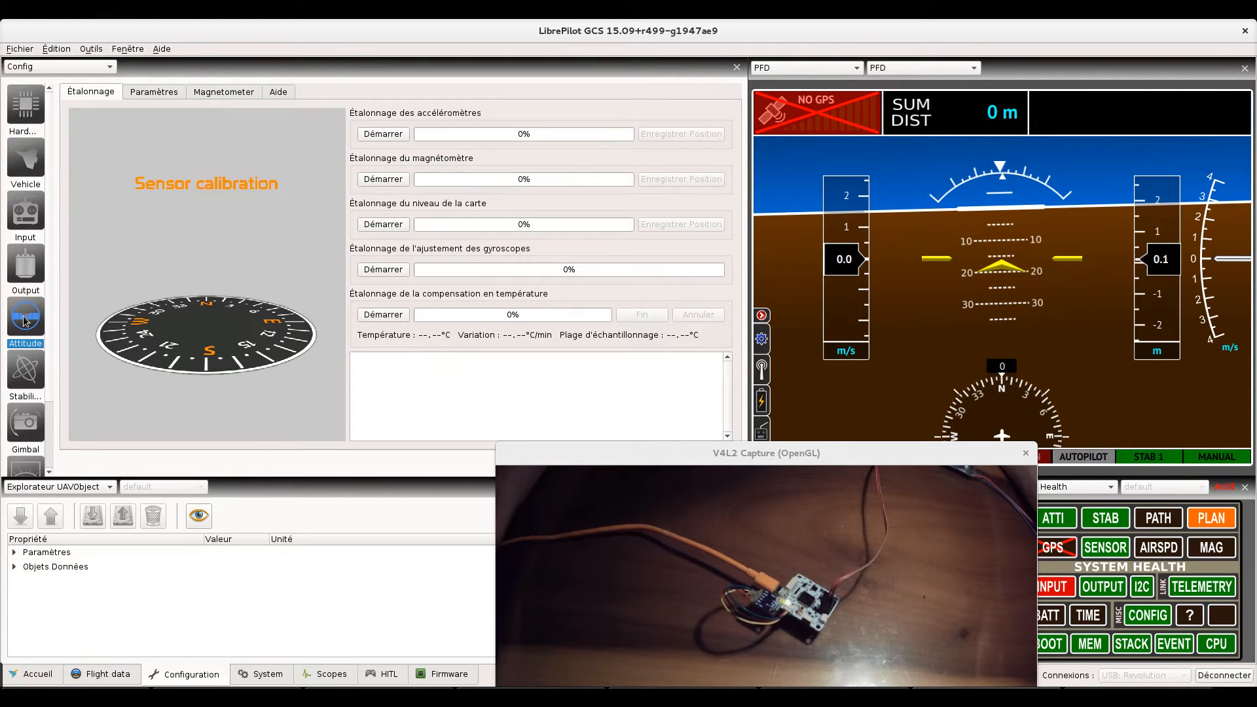
{"action": "left_click", "coordinate": [226, 95]}
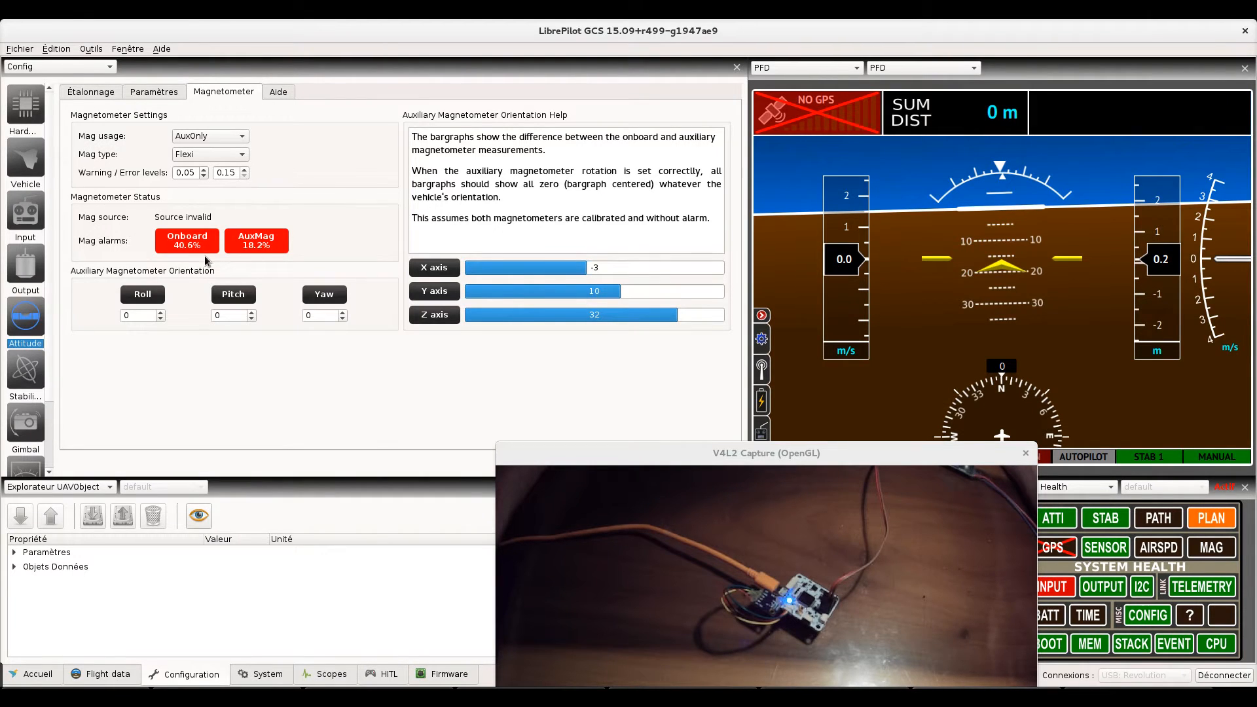
Start the magnetometer calibration and record the first five positions
{"action": "left_click", "coordinate": [100, 95]}
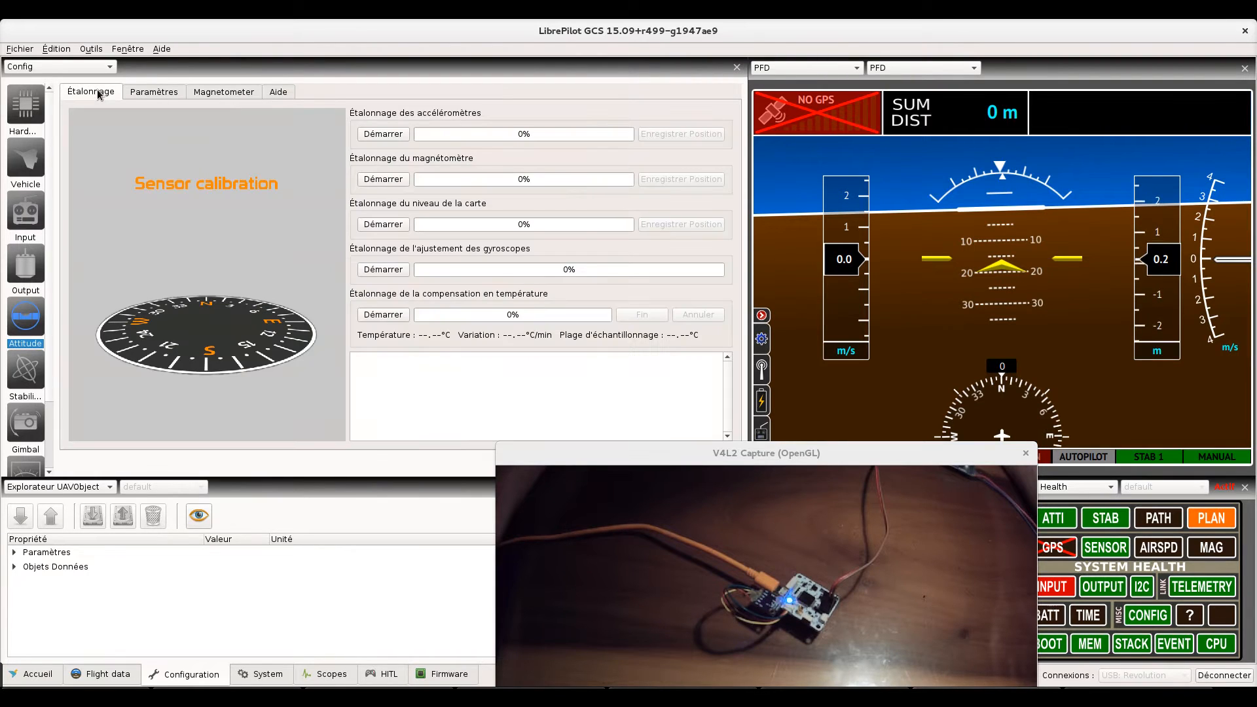
{"action": "left_click", "coordinate": [379, 181]}
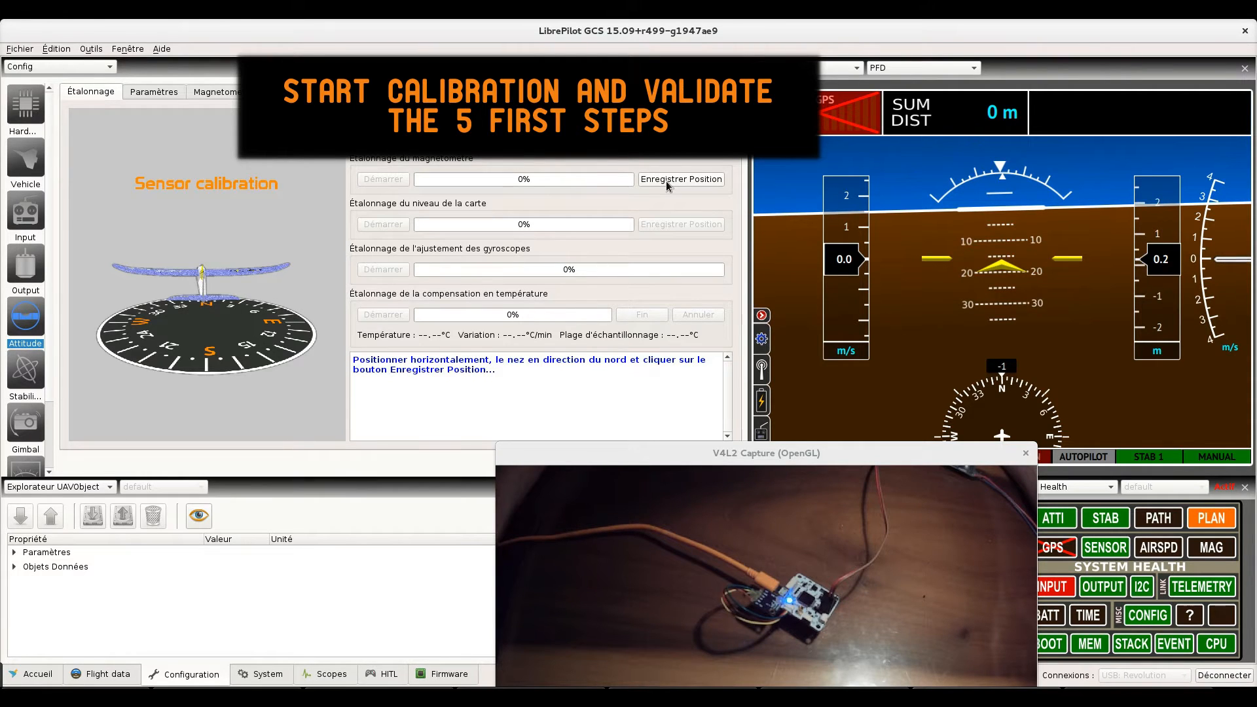
{"action": "left_click", "coordinate": [667, 184]}
{"action": "left_click", "coordinate": [666, 180]}
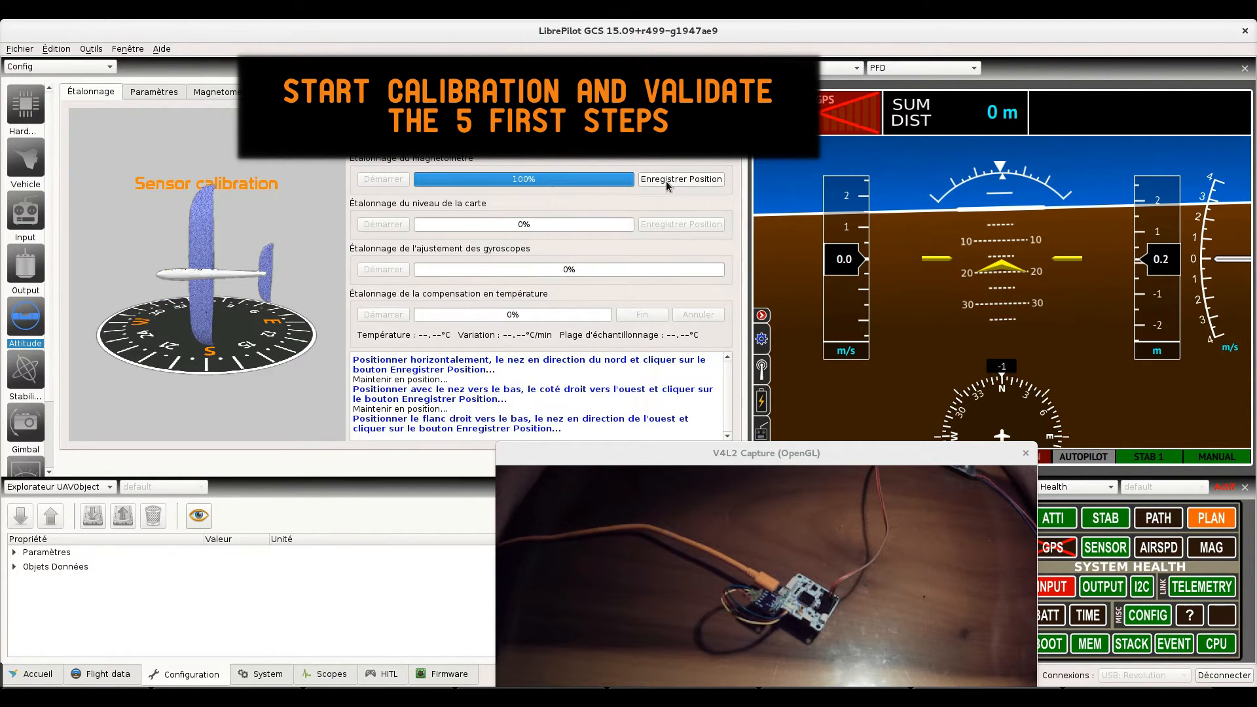
{"action": "left_click", "coordinate": [666, 181]}
{"action": "left_click", "coordinate": [666, 180]}
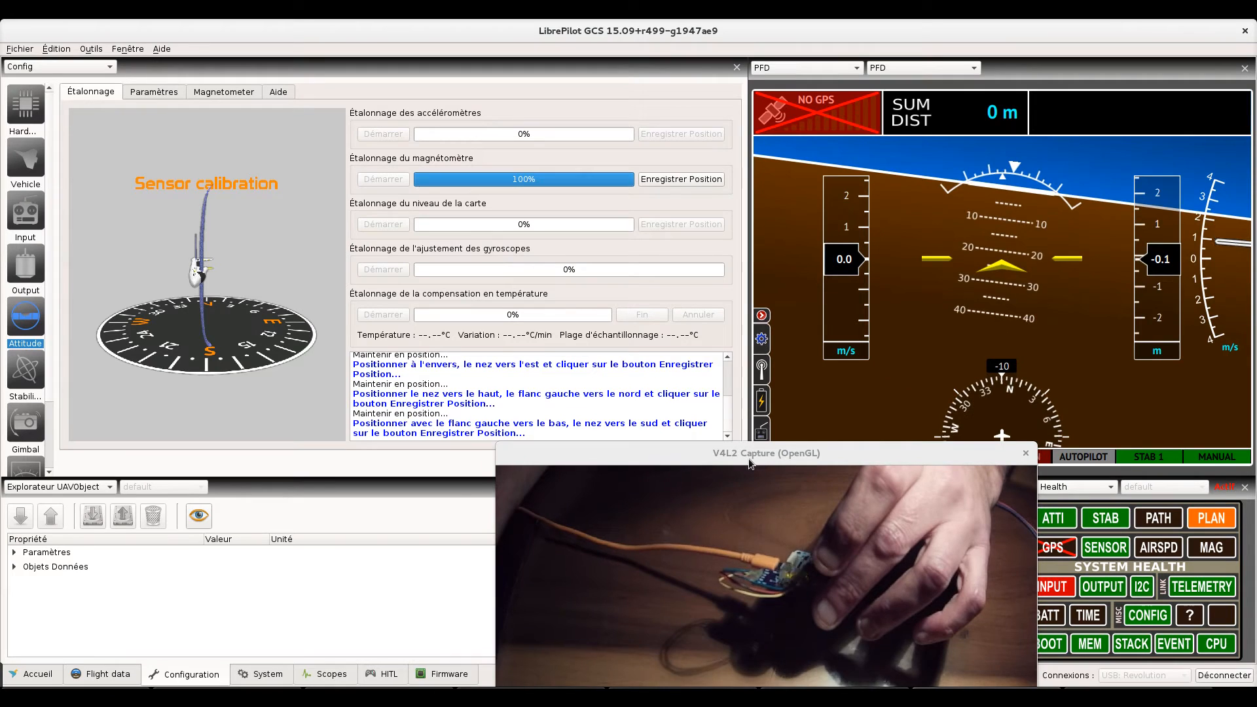
Record the last position of the magnetometer calibration, keeping the V4L2 Capture window below the calibration controls
{"action": "left_click_drag", "start_coordinate": [748, 453], "coordinate": [731, 354]}
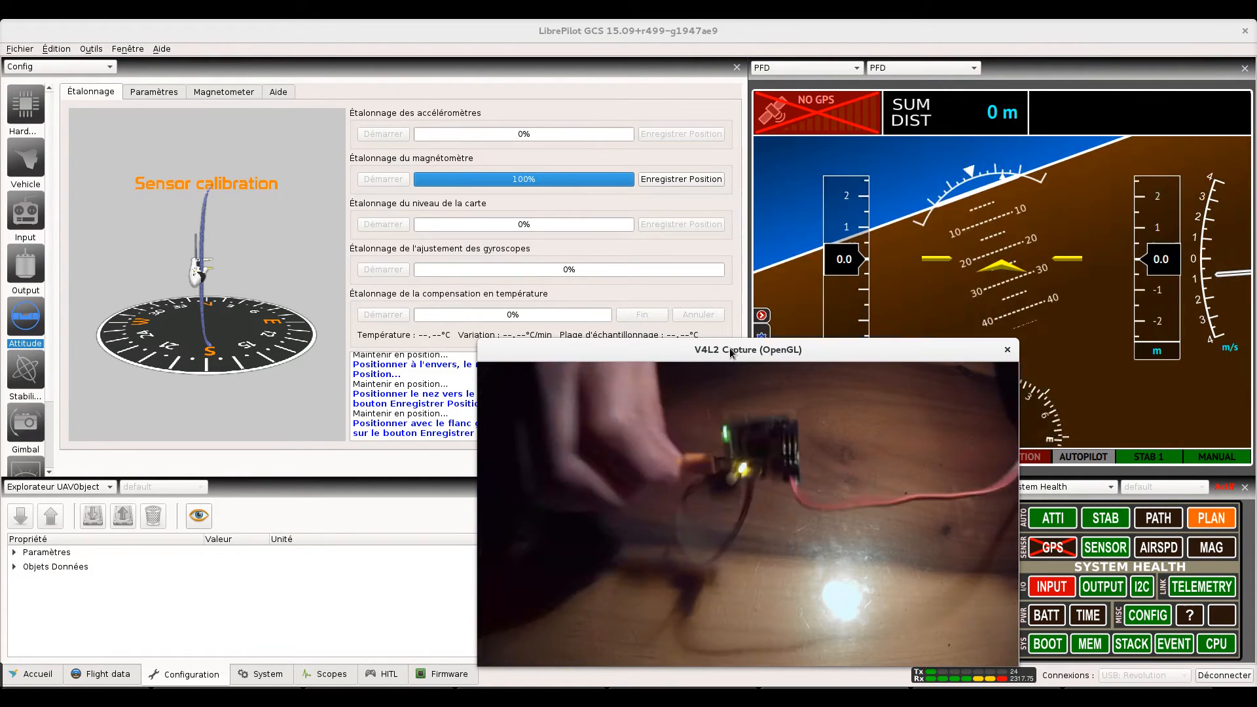
{"action": "left_click_drag", "start_coordinate": [731, 353], "coordinate": [702, 449]}
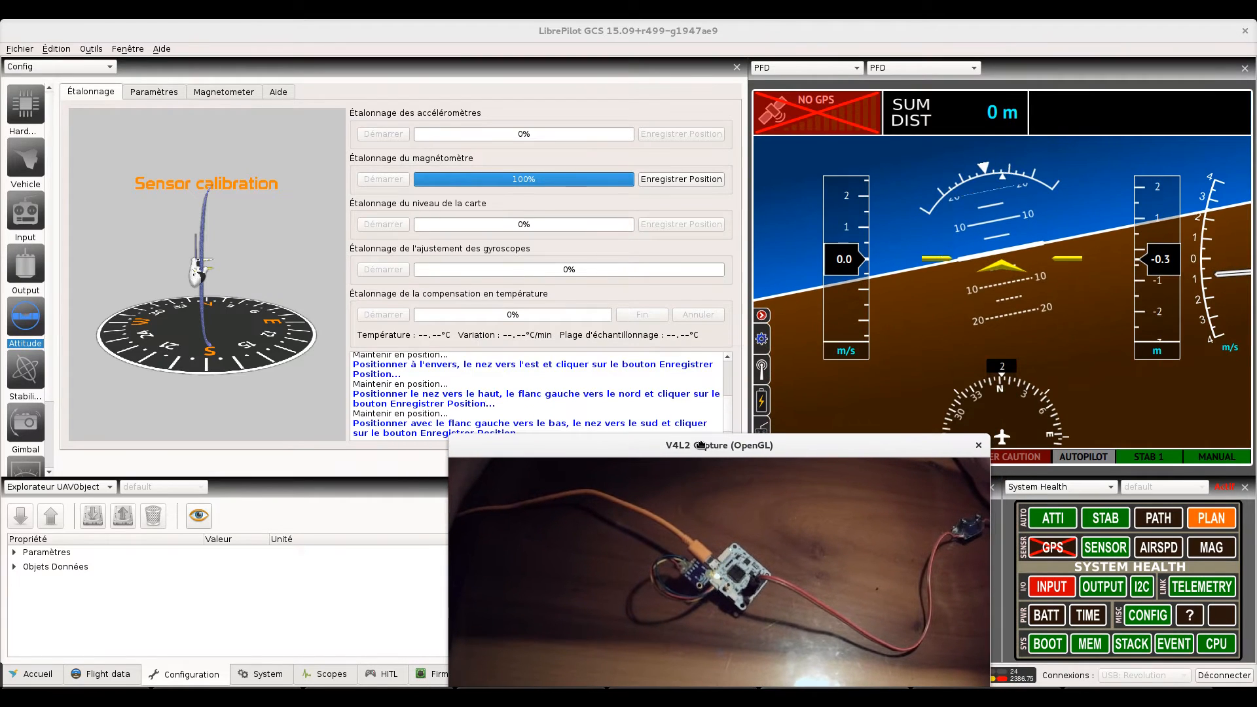
{"action": "left_click", "coordinate": [679, 179]}
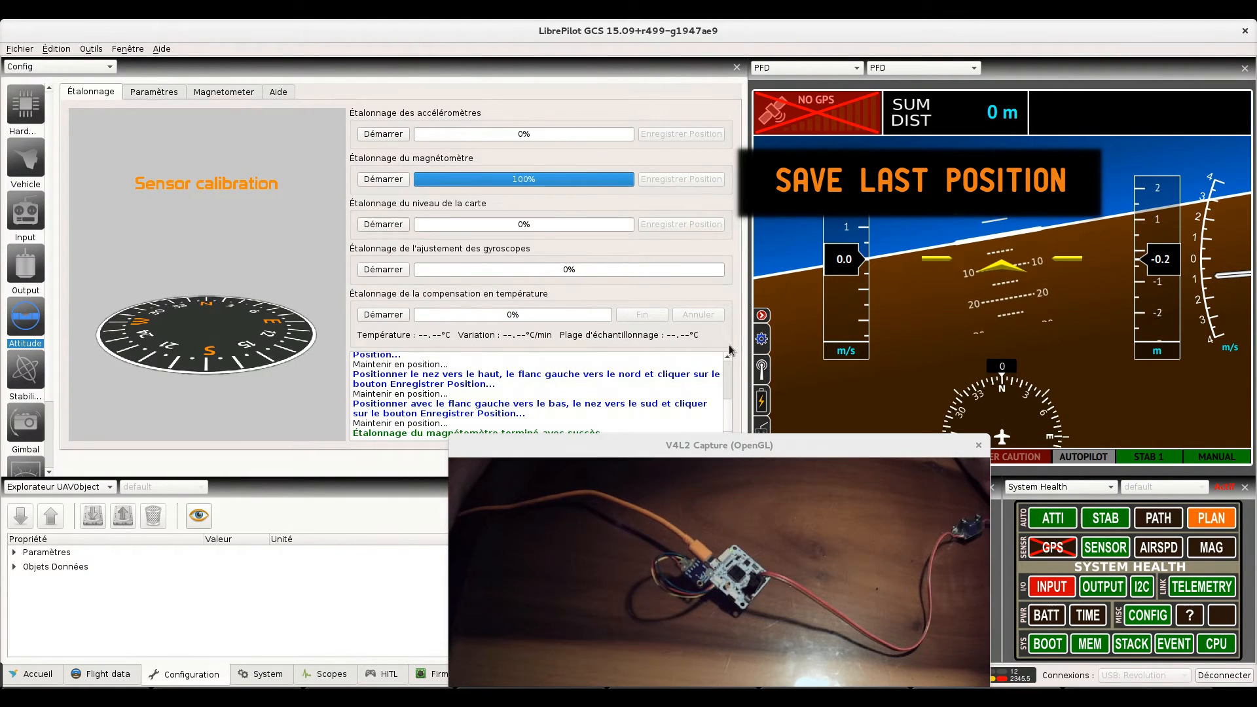
Move the V4L2 Capture window clear of the configuration area and save the magnetometer calibration to the board
{"action": "left_click_drag", "start_coordinate": [740, 446], "coordinate": [598, 462]}
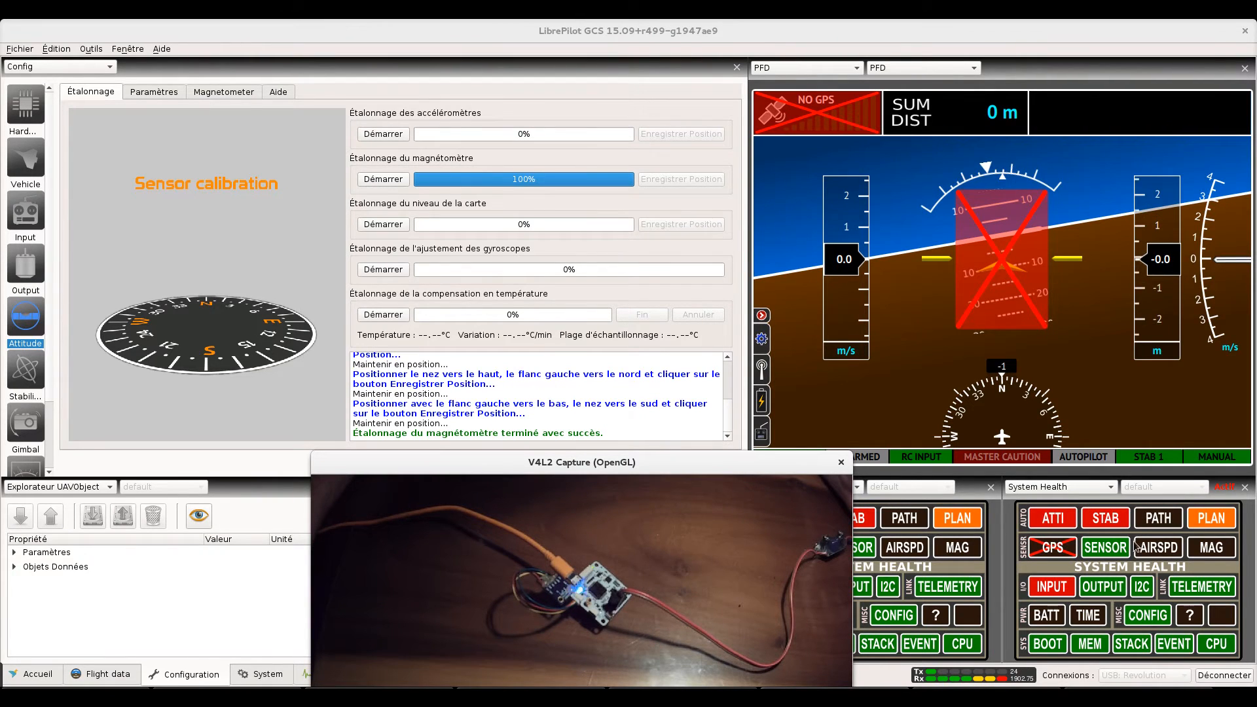
{"action": "left_click_drag", "start_coordinate": [674, 467], "coordinate": [683, 500]}
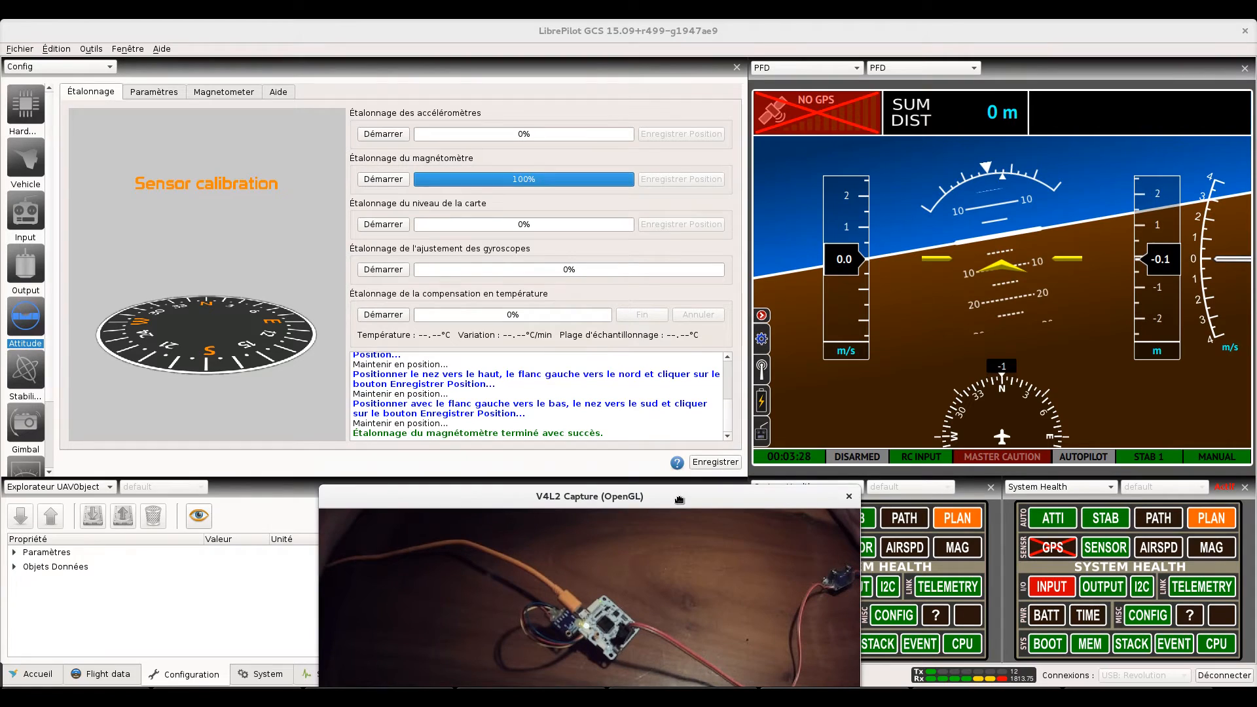
{"action": "left_click", "coordinate": [708, 463]}
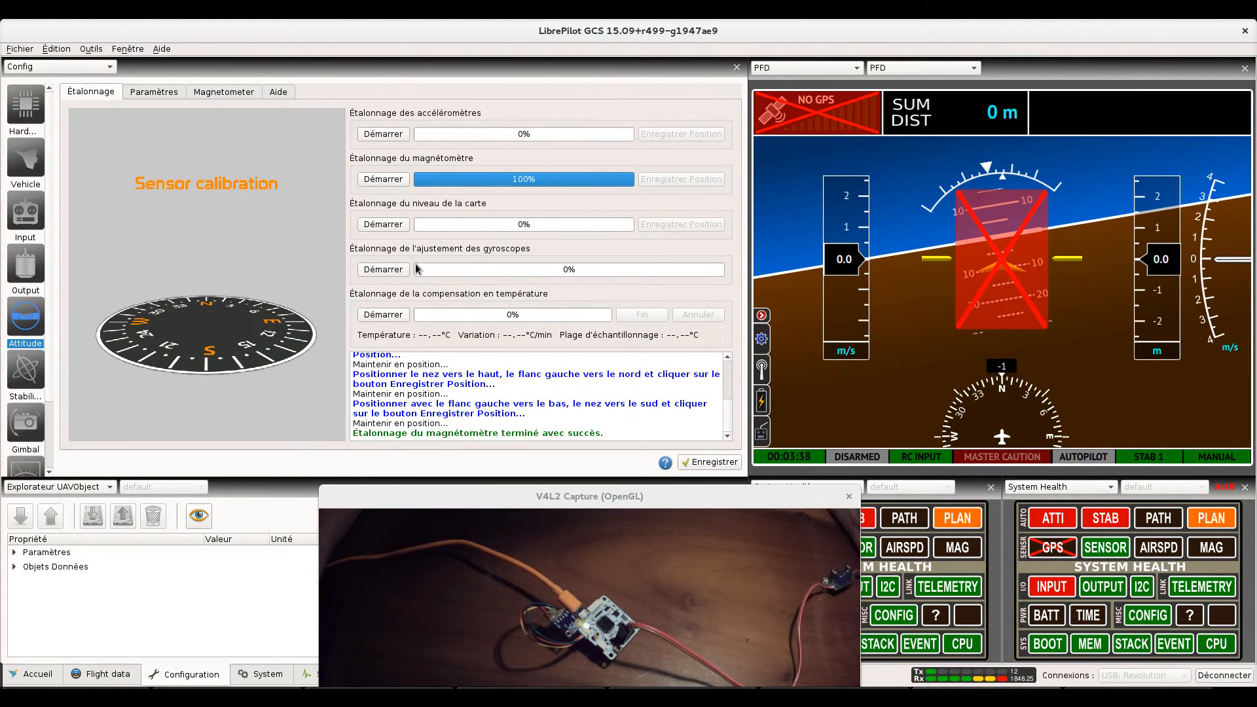
Set the auxiliary magnetometer orientation's roll to 180 in the magnetometer settings and save it to the board
{"action": "left_click", "coordinate": [222, 93]}
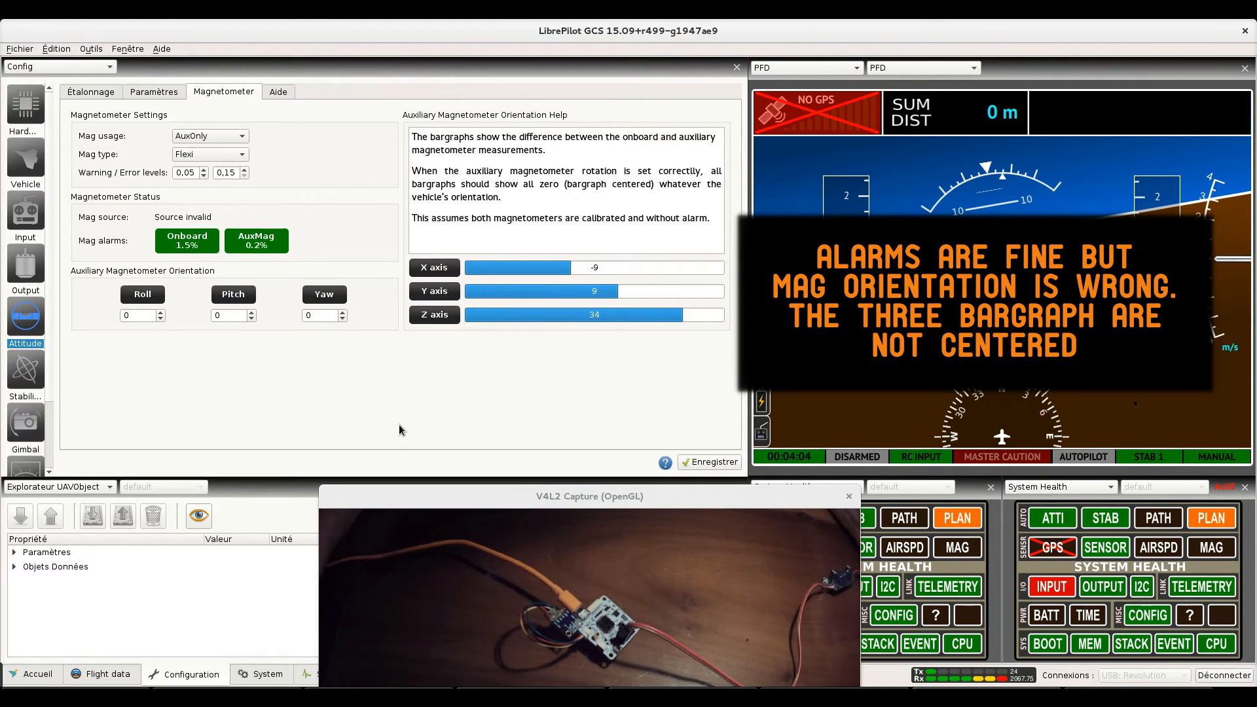
{"action": "mouse_move", "coordinate": [569, 496]}
{"action": "left_mouse_down"}
{"action": "mouse_move", "coordinate": [568, 446]}
{"action": "mouse_move", "coordinate": [562, 485]}
{"action": "left_mouse_up"}
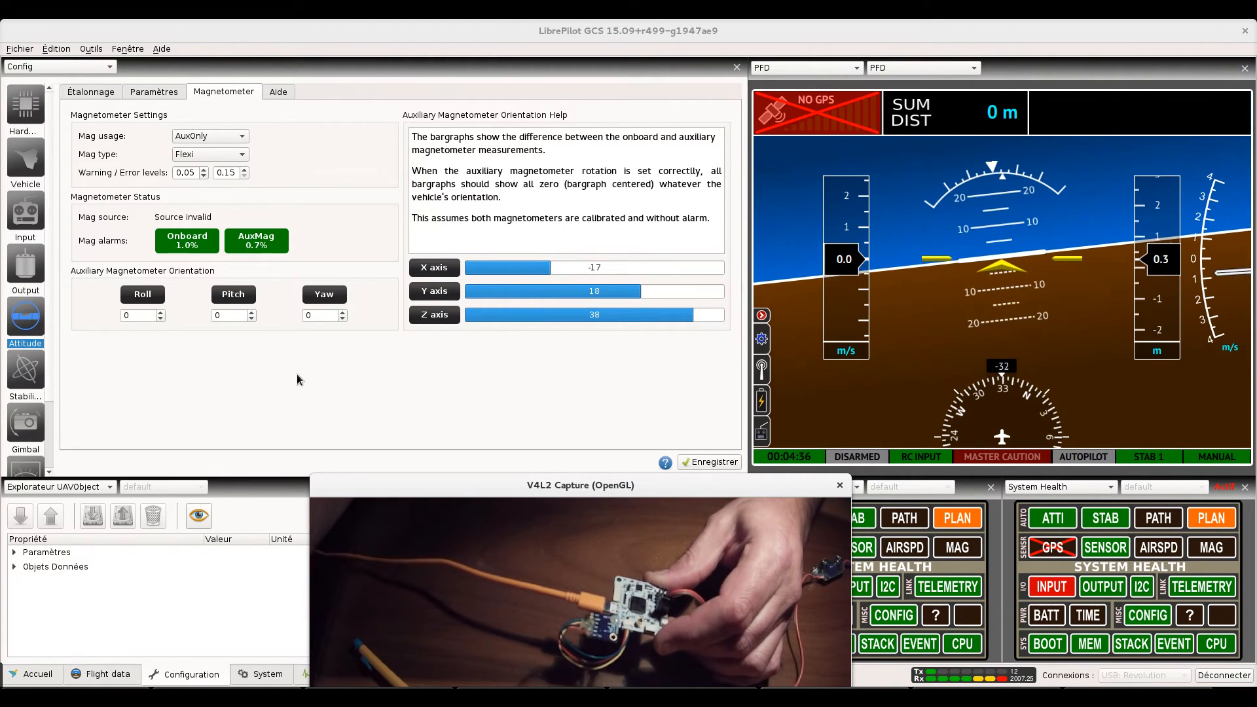
{"action": "double_click", "coordinate": [138, 316]}
{"action": "type", "text": "180"}
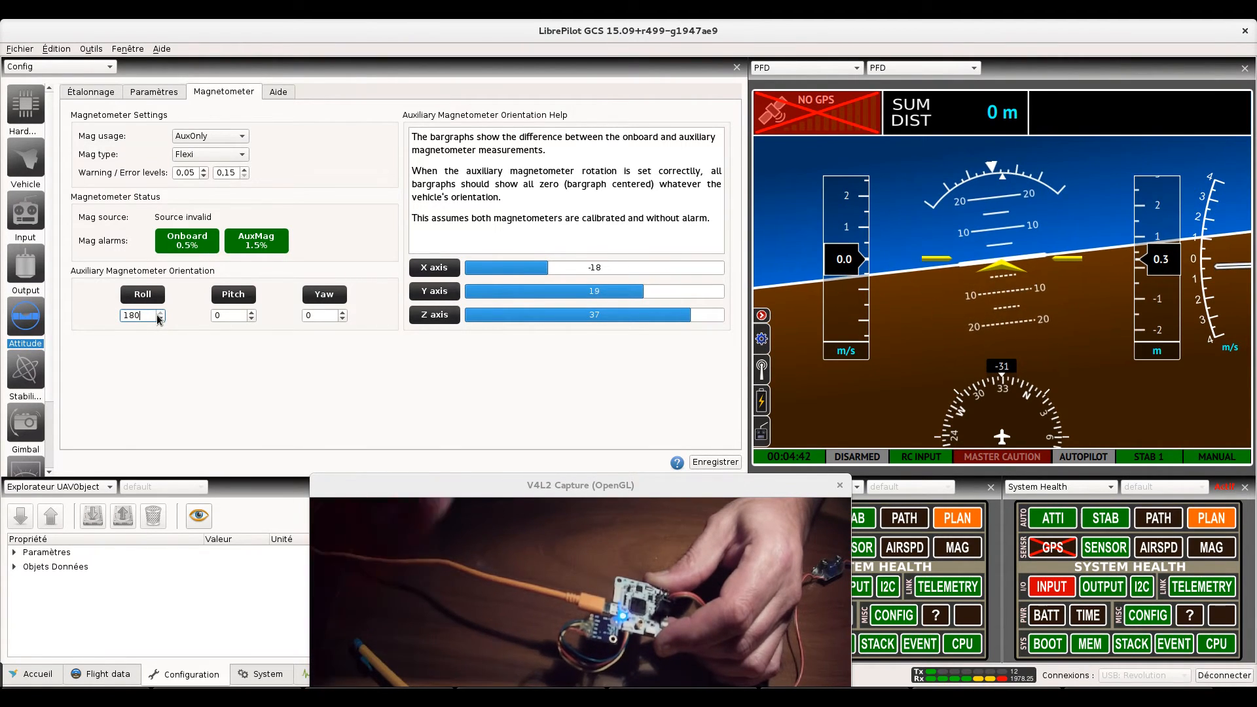
{"action": "left_click", "coordinate": [707, 462]}
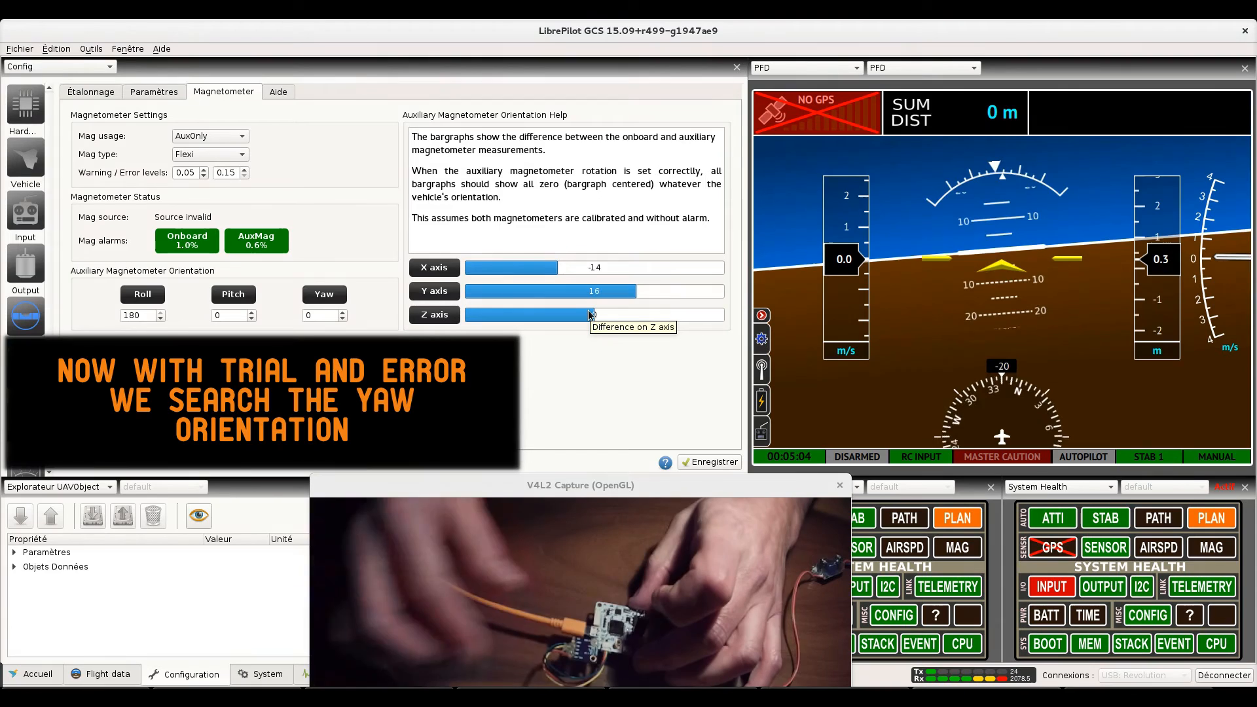
Try a yaw of -90 for the auxiliary magnetometer orientation and save it to the board
{"action": "left_click", "coordinate": [305, 315]}
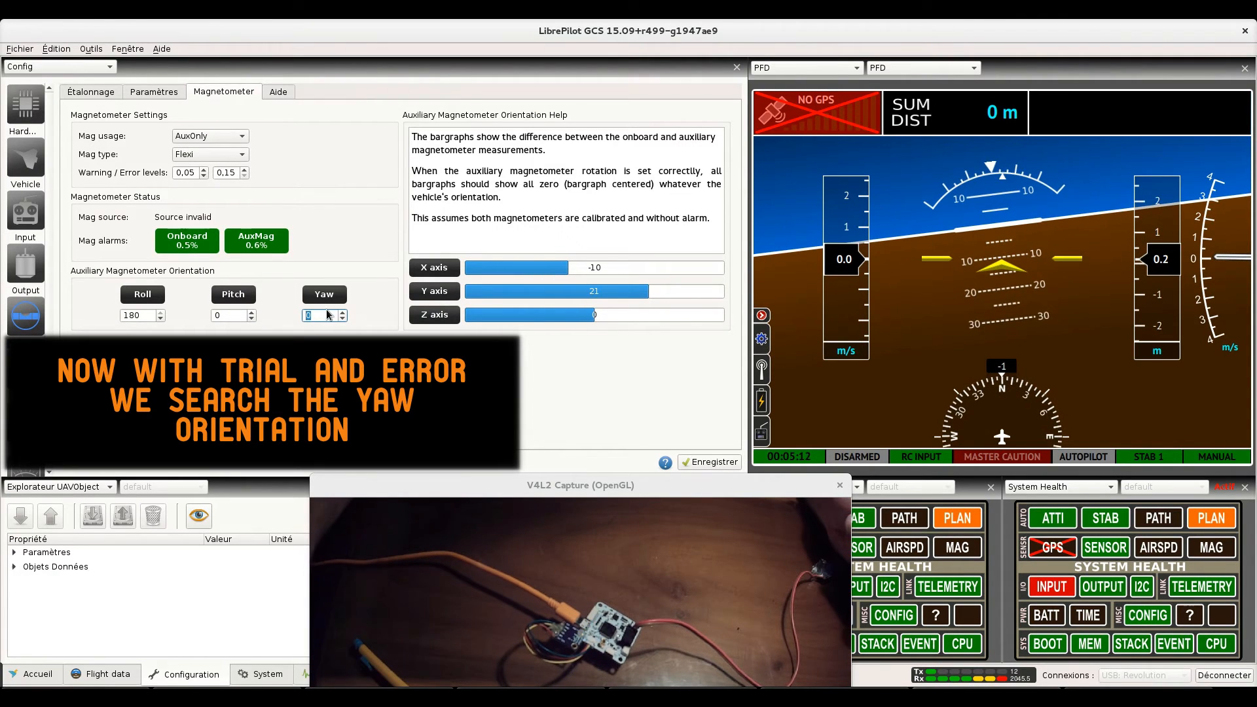
{"action": "type", "text": "-90"}
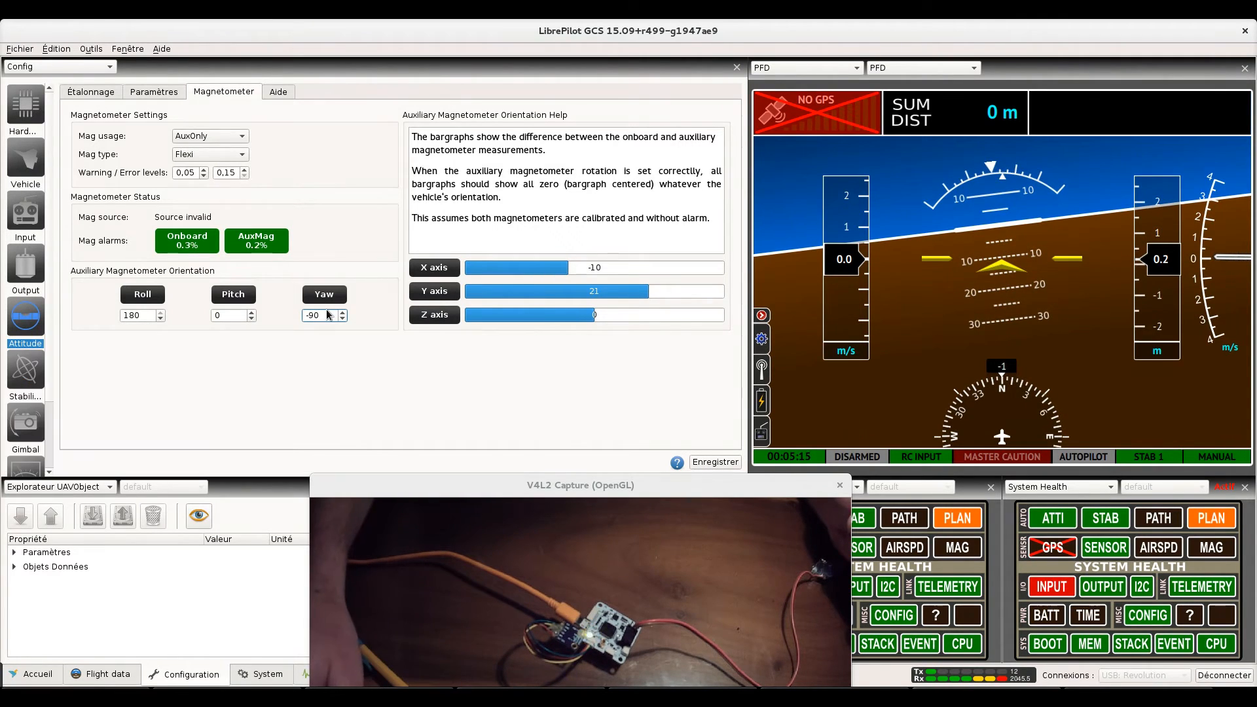
{"action": "left_click", "coordinate": [717, 463]}
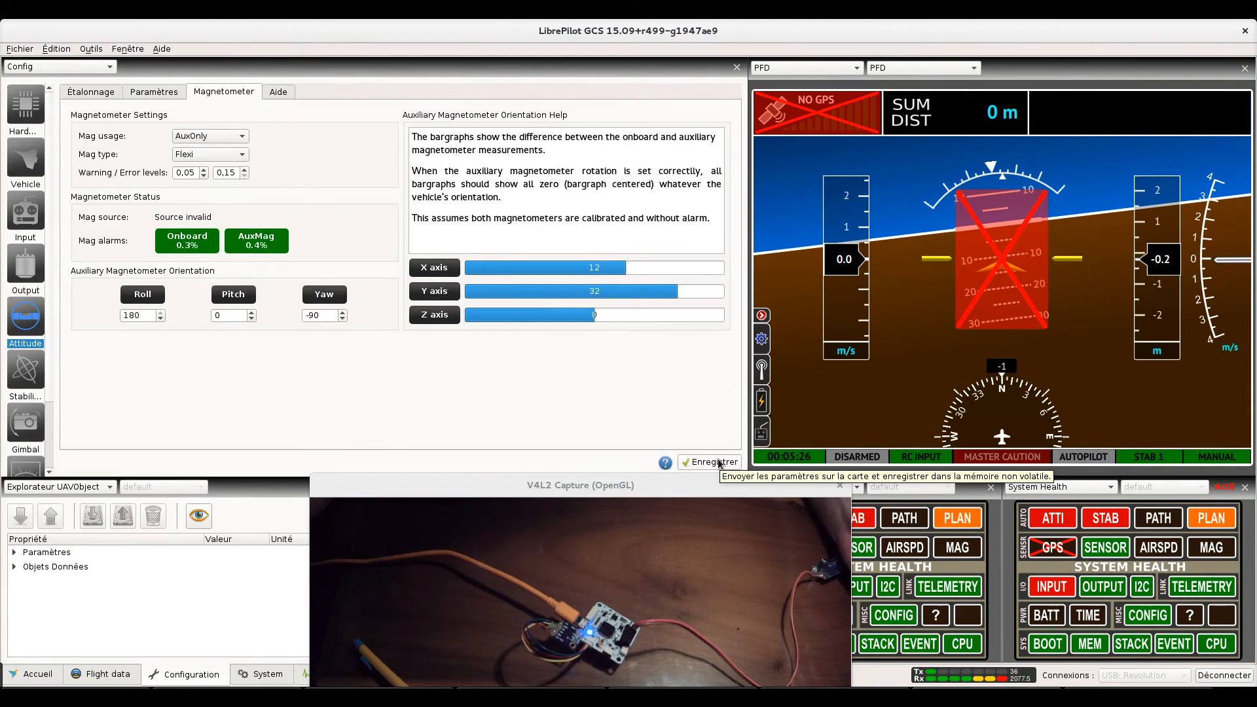
{"action": "left_click", "coordinate": [719, 463]}
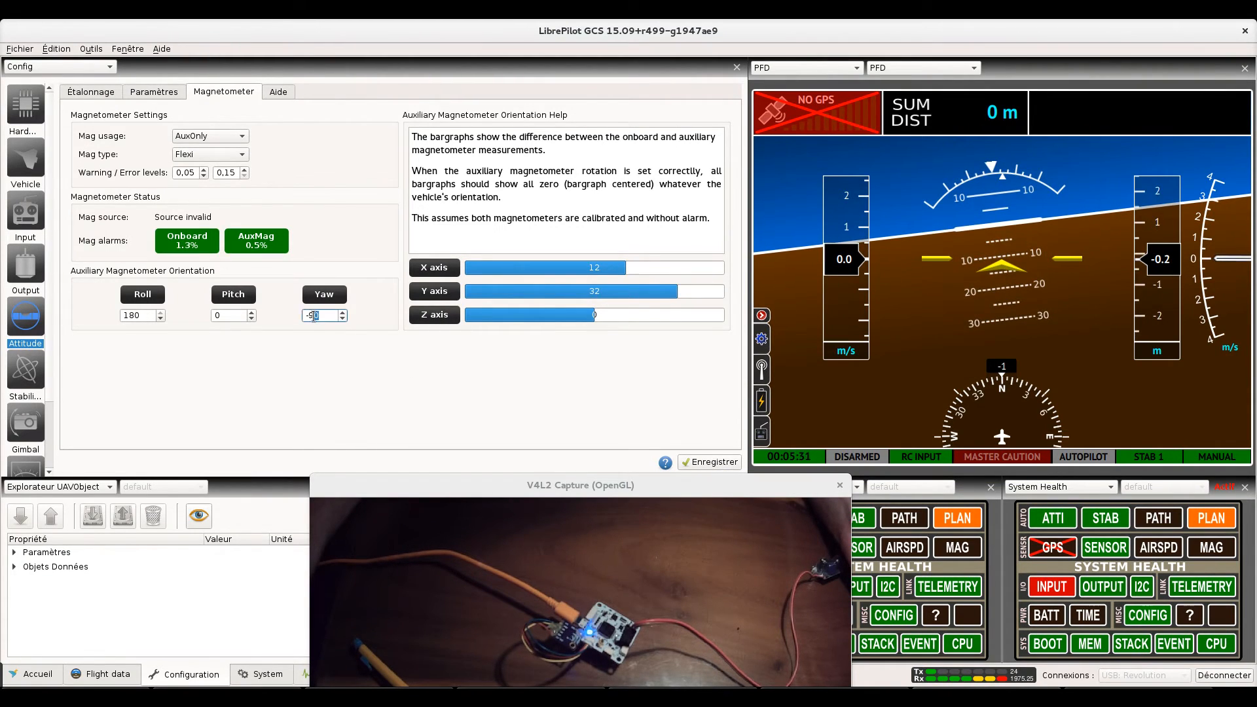
Set the auxiliary magnetometer orientation's yaw to 90 and save it to the board
{"action": "type", "text": "90"}
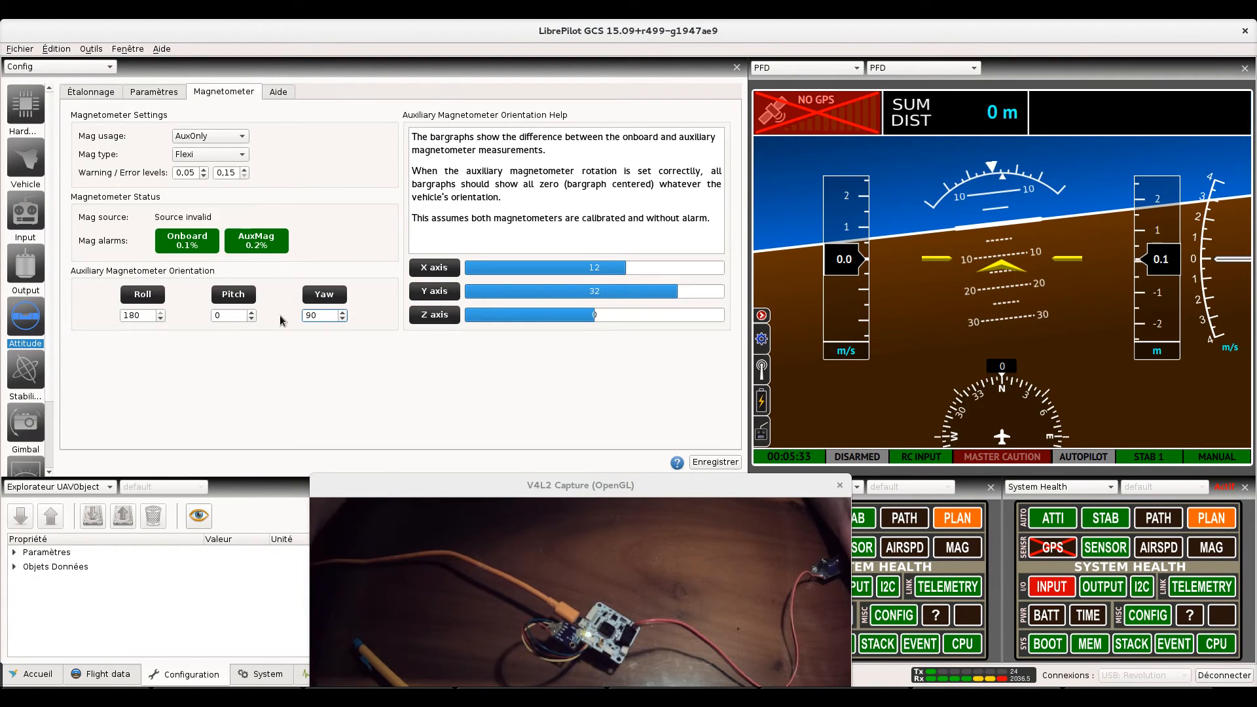
{"action": "left_click", "coordinate": [708, 461]}
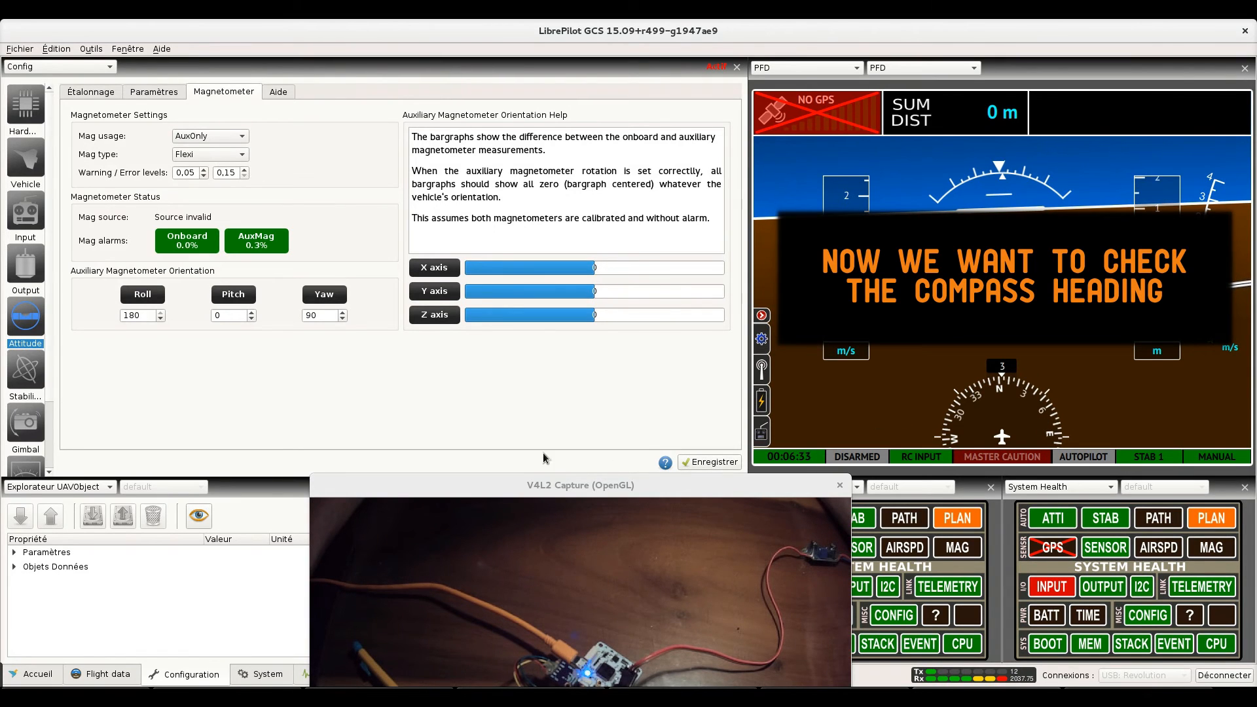
Set the FusionAlgorithm in the RevoSettings object to INS13Indoor and save the object to the board
{"action": "mouse_move", "coordinate": [520, 482]}
{"action": "left_mouse_down"}
{"action": "mouse_move", "coordinate": [510, 514]}
{"action": "mouse_move", "coordinate": [529, 502]}
{"action": "left_mouse_up"}
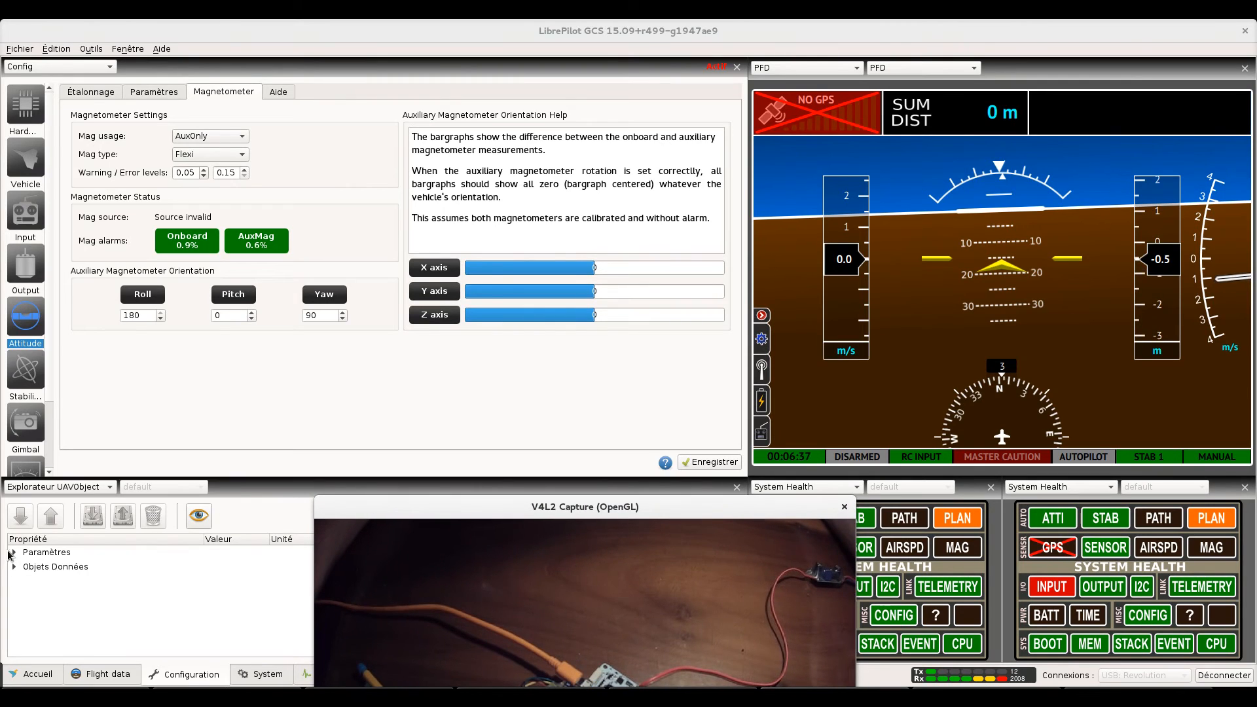
{"action": "left_click", "coordinate": [14, 553]}
{"action": "scroll", "coordinate": [42, 594], "scroll_direction": "down", "scroll_amount": 9}
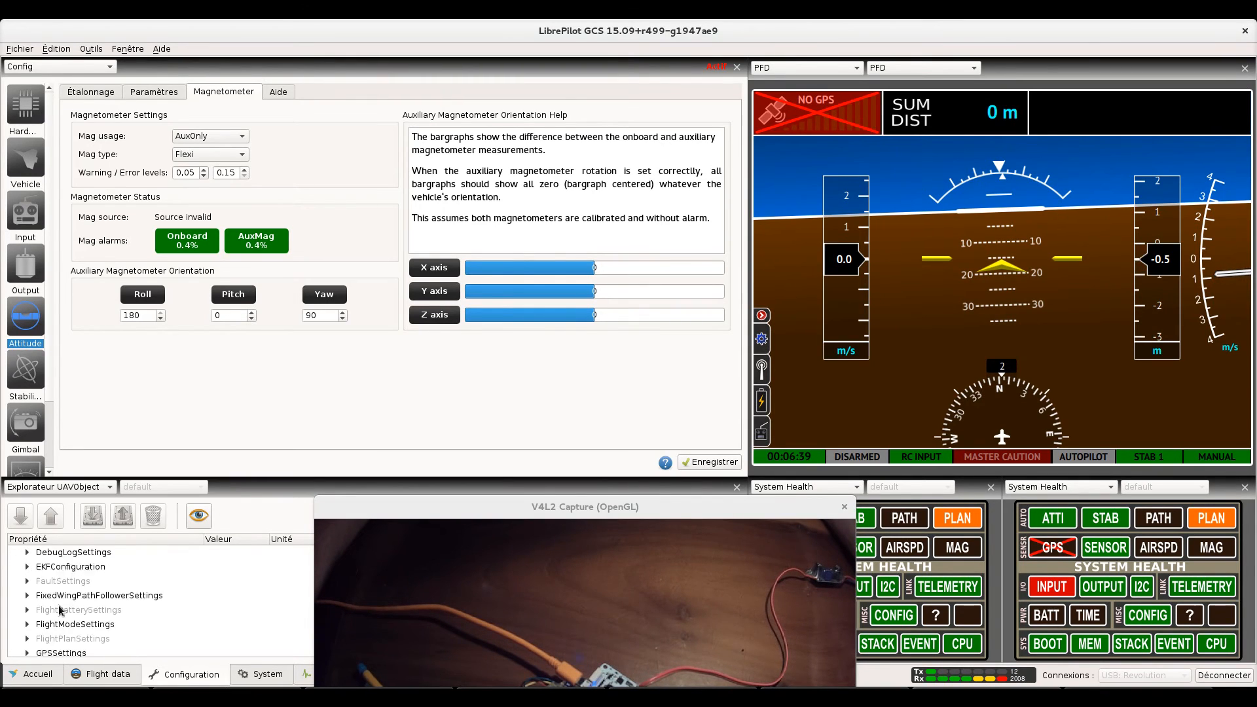
{"action": "scroll", "coordinate": [61, 612], "scroll_direction": "down", "scroll_amount": 1}
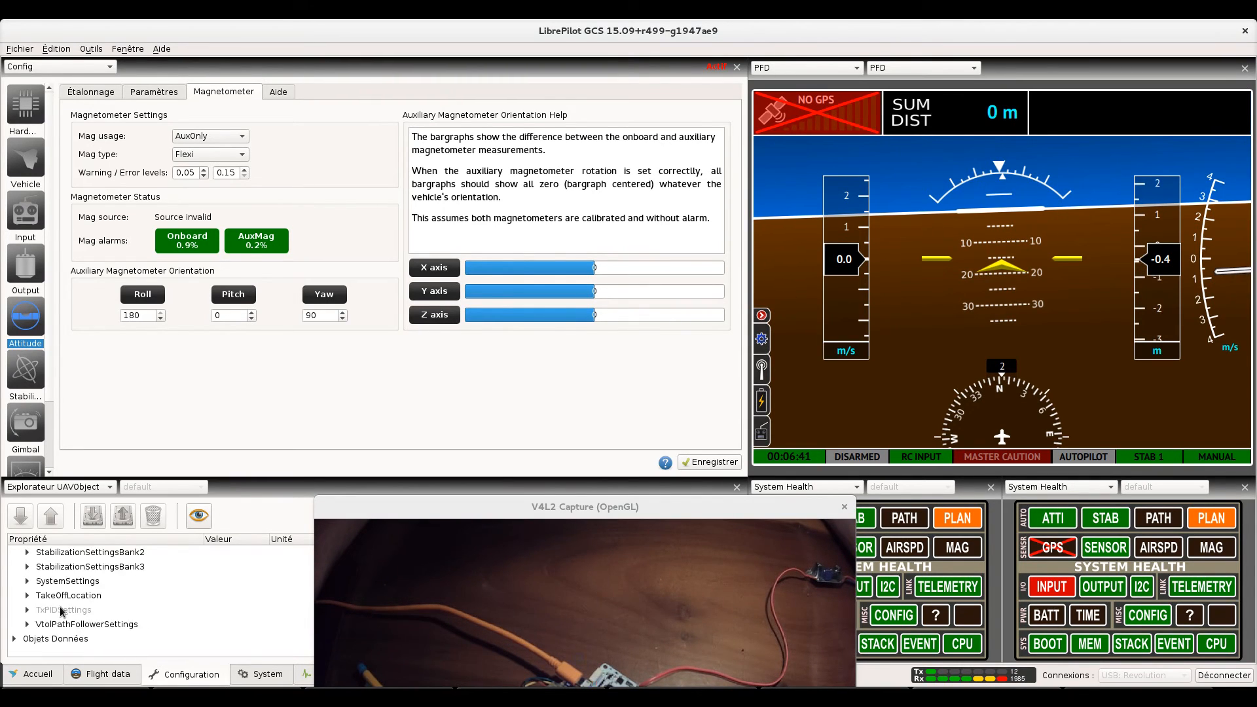
{"action": "scroll", "coordinate": [69, 608], "scroll_direction": "up", "scroll_amount": 1}
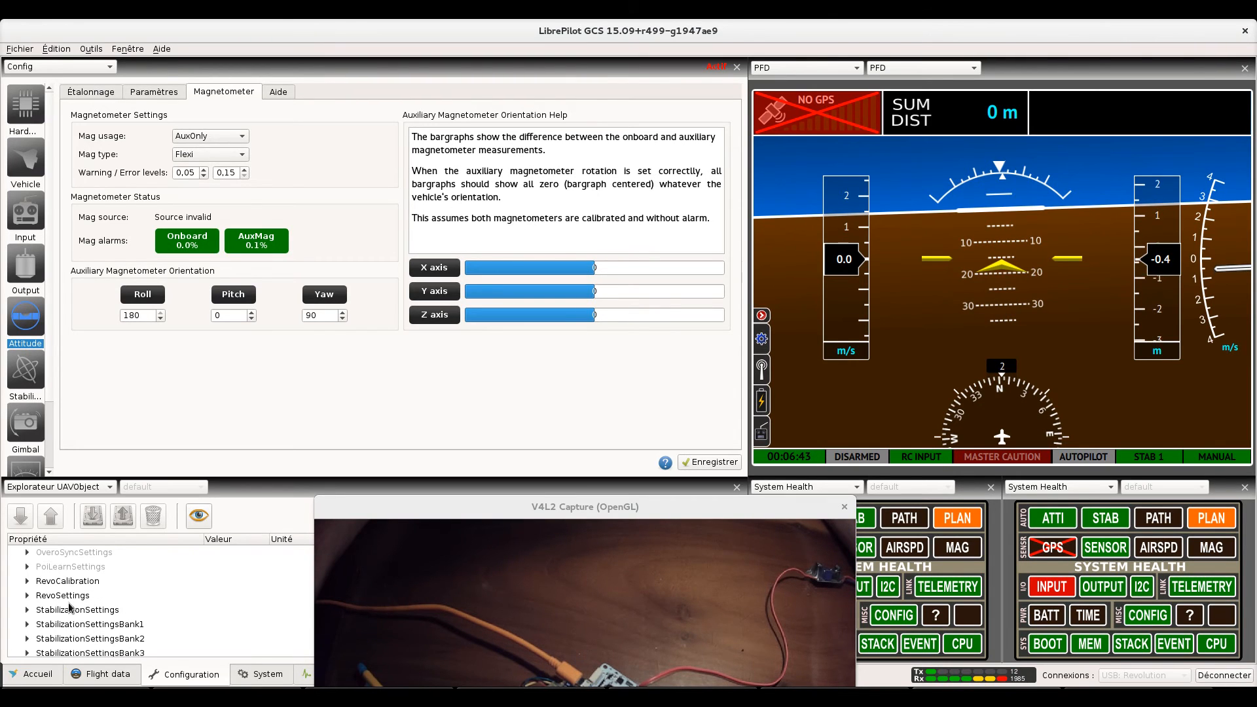
{"action": "left_click", "coordinate": [26, 595]}
{"action": "scroll", "coordinate": [159, 604], "scroll_direction": "down", "scroll_amount": 2}
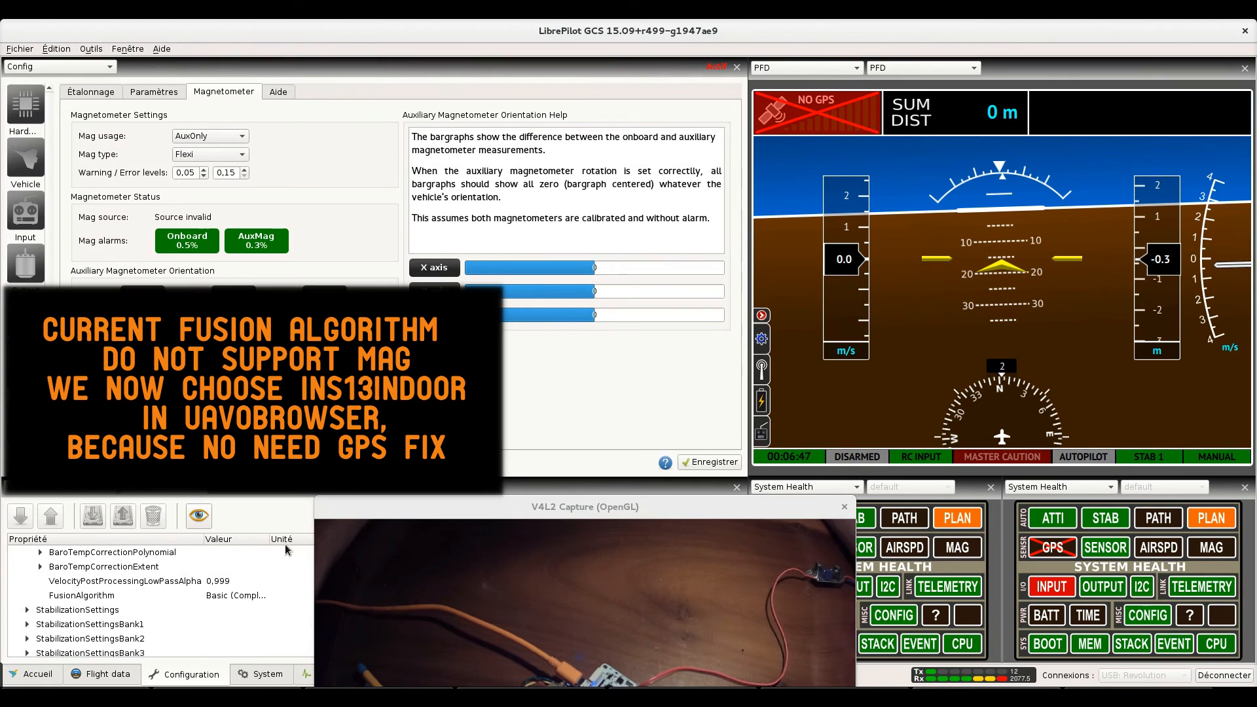
{"action": "left_click", "coordinate": [223, 595]}
{"action": "left_click", "coordinate": [222, 596]}
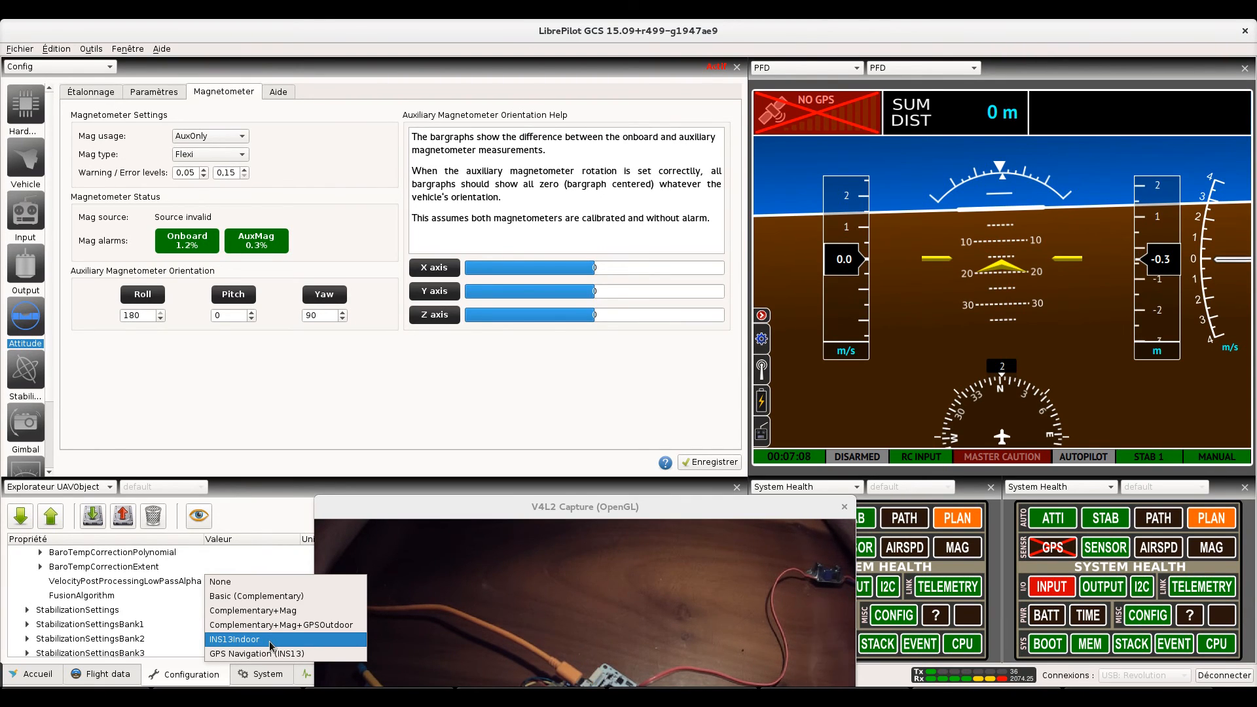
{"action": "left_click", "coordinate": [269, 641]}
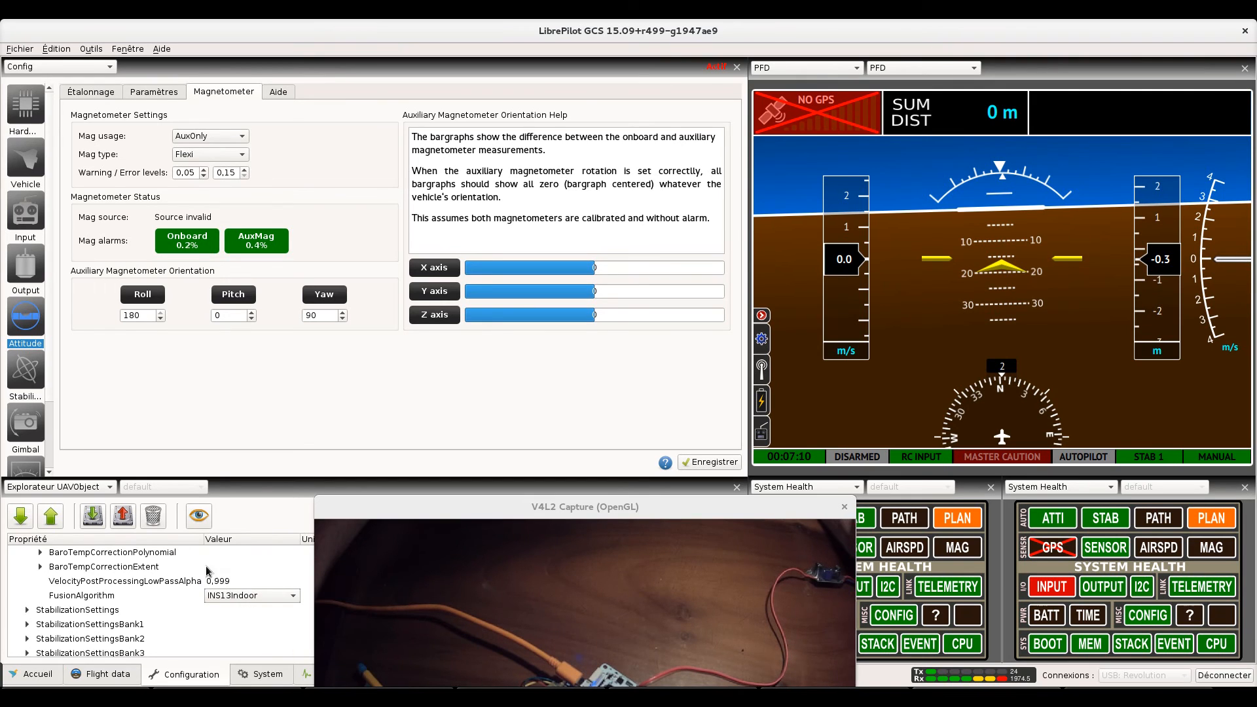
{"action": "left_click", "coordinate": [128, 519]}
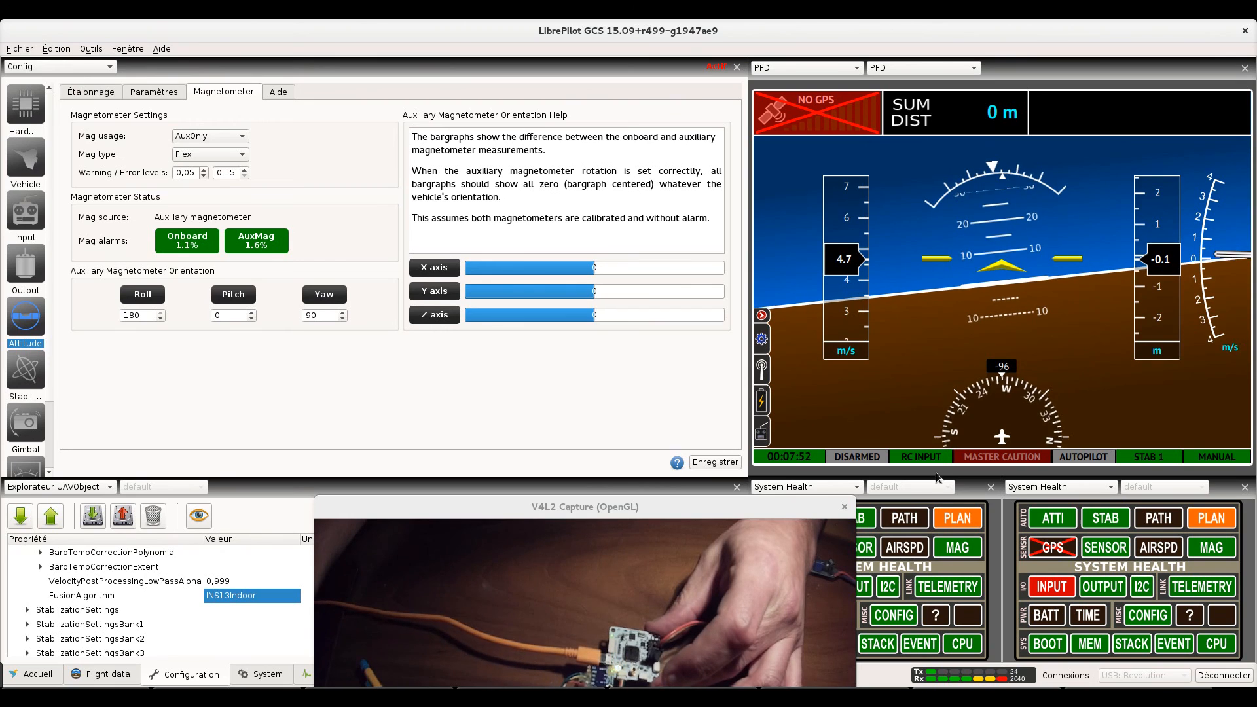
Select AuxOnly as the magnetometer usage and save the magnetometer settings to the board
{"action": "left_click", "coordinate": [237, 137]}
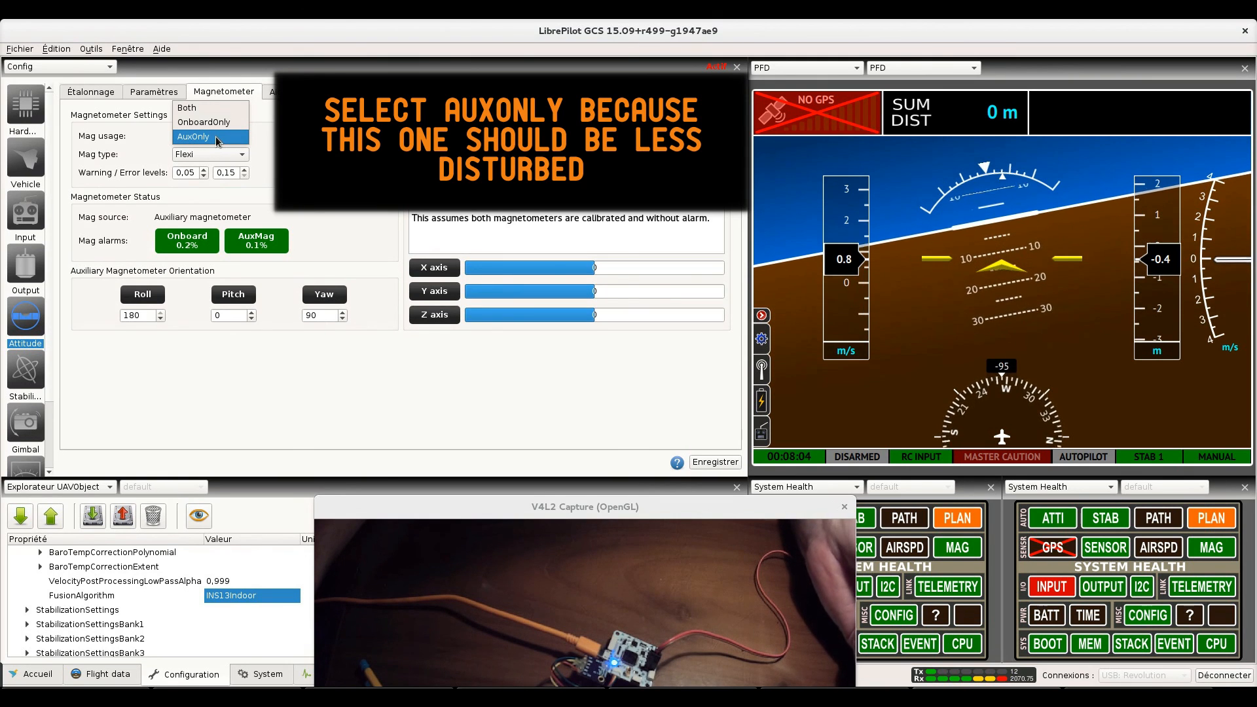
{"action": "left_click", "coordinate": [215, 136]}
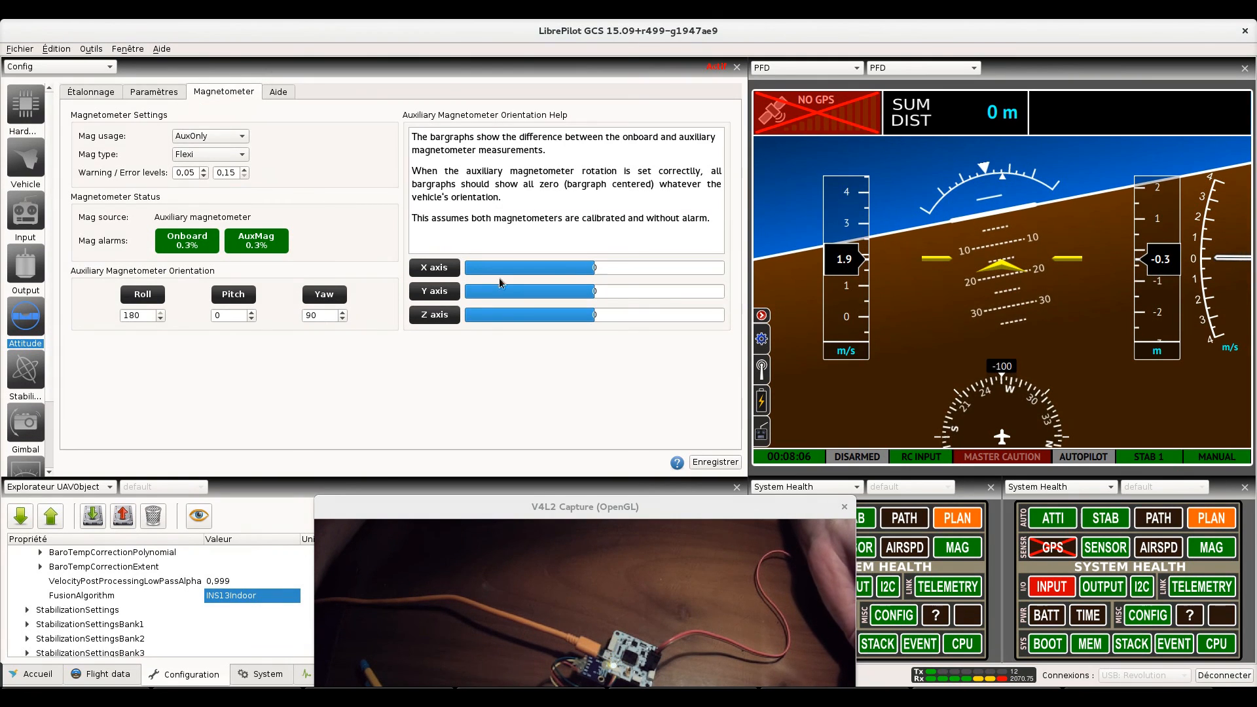
{"action": "left_click", "coordinate": [705, 464]}
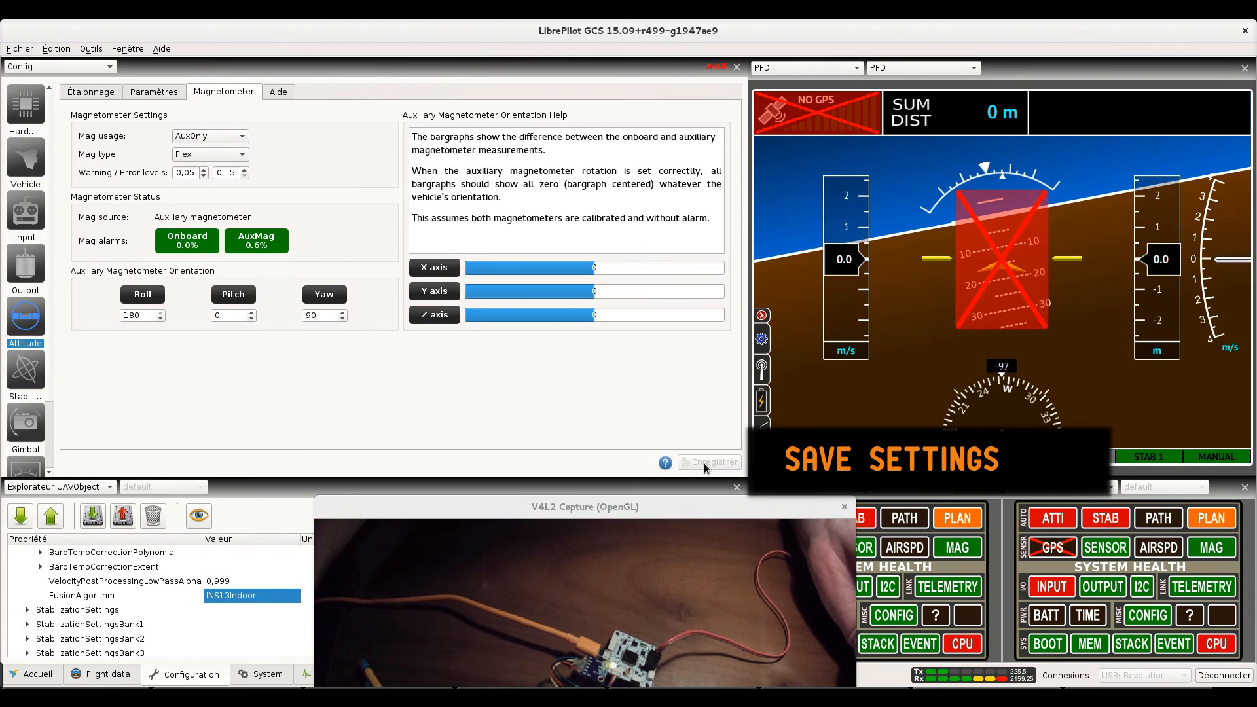